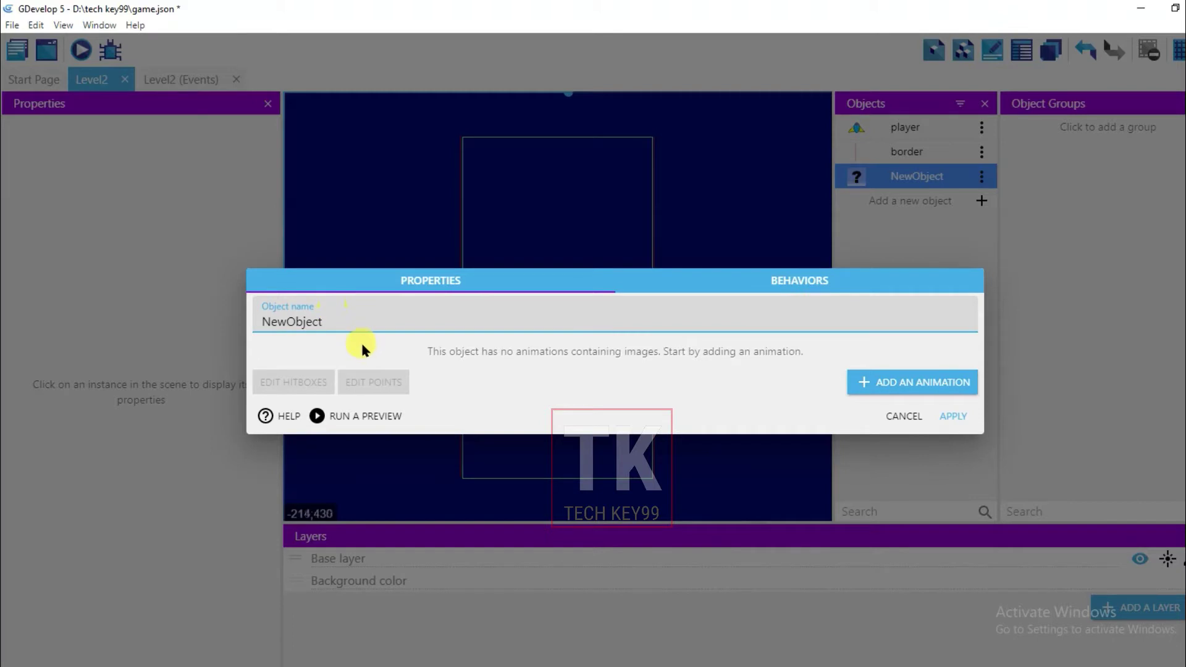
# Rename the new sprite object as bullet.
pyautogui.press('BackSpace')
pyautogui.press('BackSpace')
pyautogui.press('BackSpace')
pyautogui.press('BackSpace')
pyautogui.press('BackSpace')
pyautogui.press('BackSpace')
pyautogui.press('BackSpace')
pyautogui.press('BackSpace')
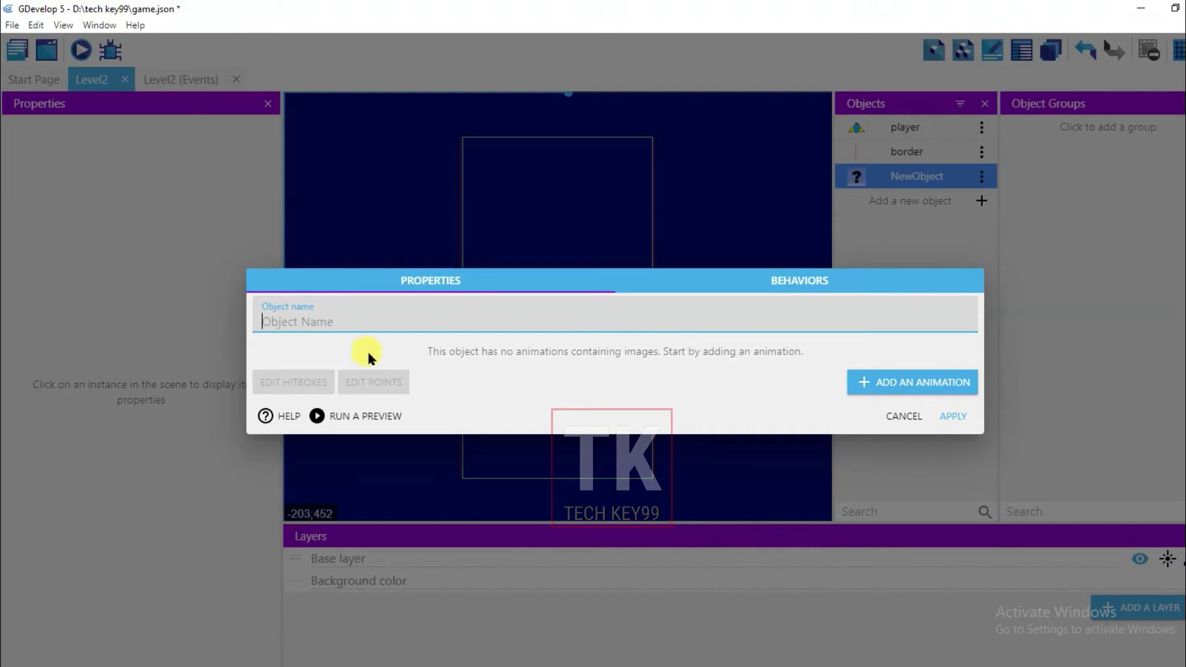
pyautogui.write('bulle')
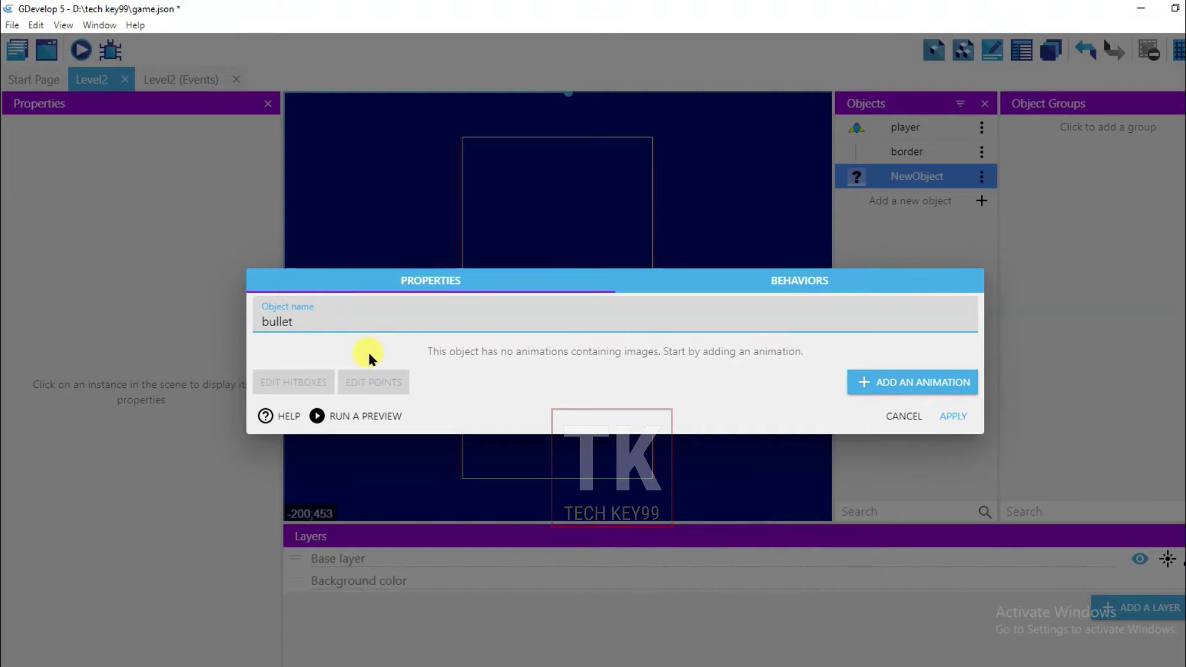
pyautogui.write('t')
# Add an animation to the bullet object and open it for drawing in a maximized Piskel editor.
pyautogui.click(892, 382)
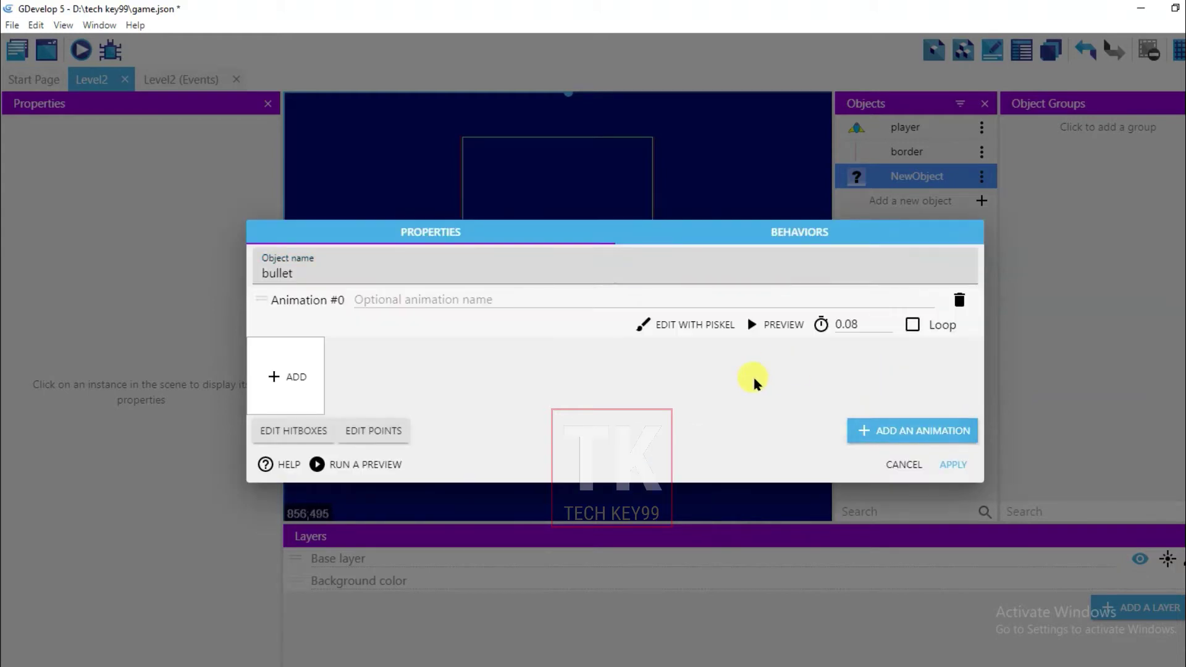
pyautogui.click(672, 327)
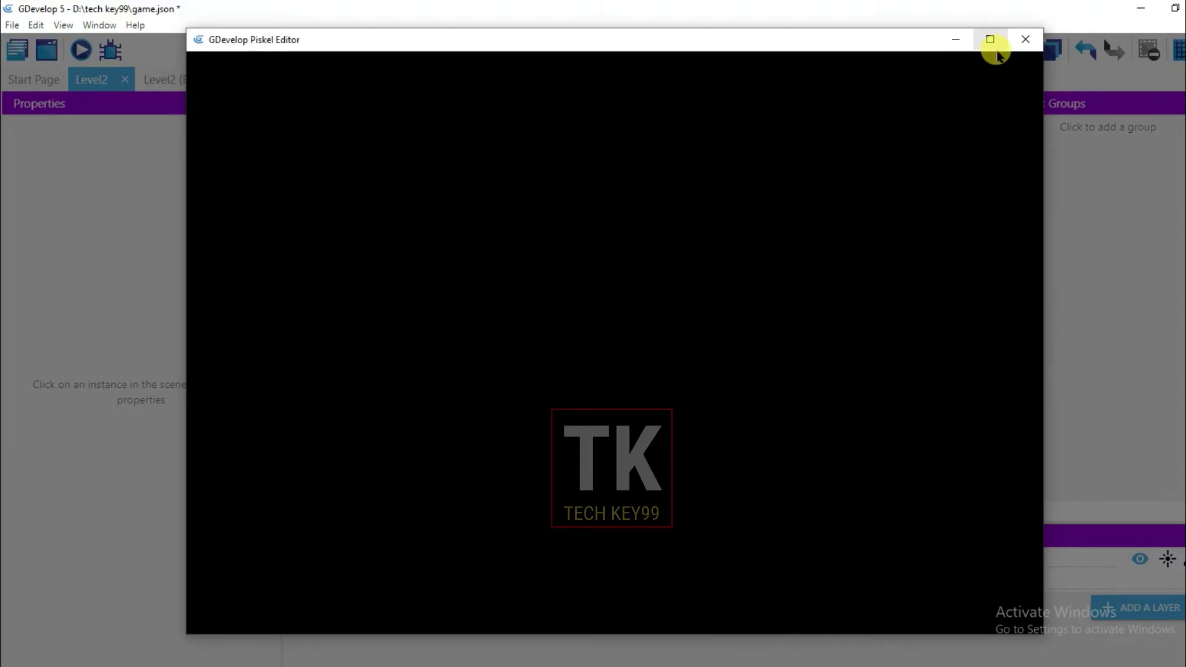
pyautogui.click(990, 39)
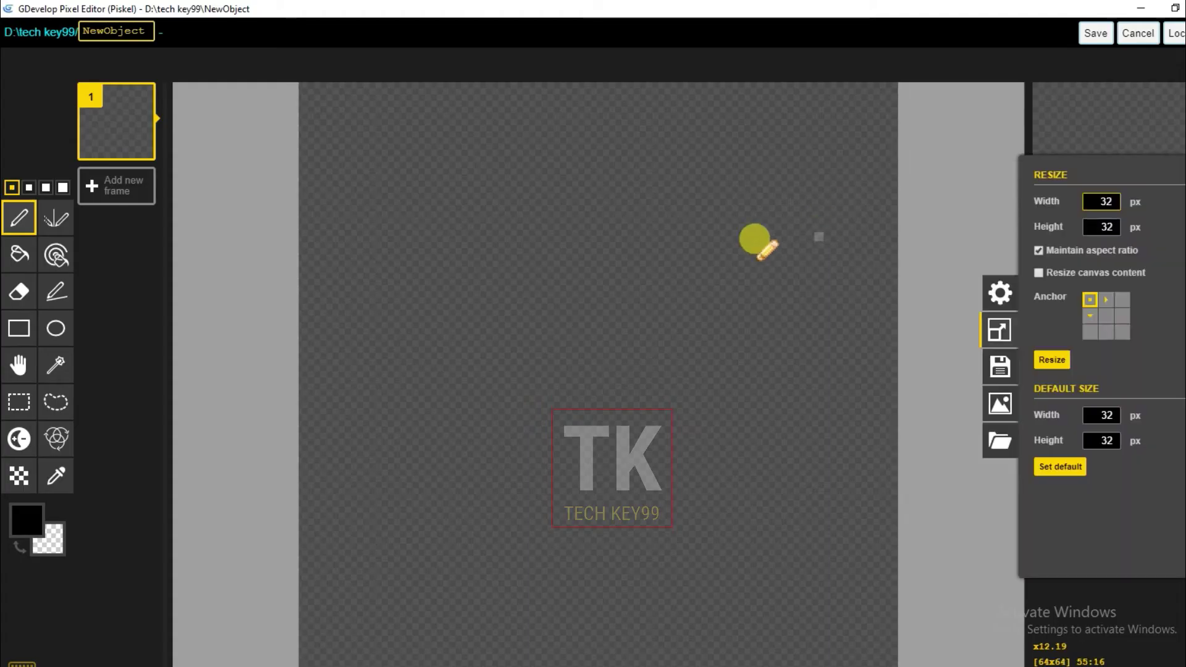
# Resize the canvas to 12 px wide and 32 px high with the aspect ratio not maintained.
pyautogui.scroll(-3, 704, 256)
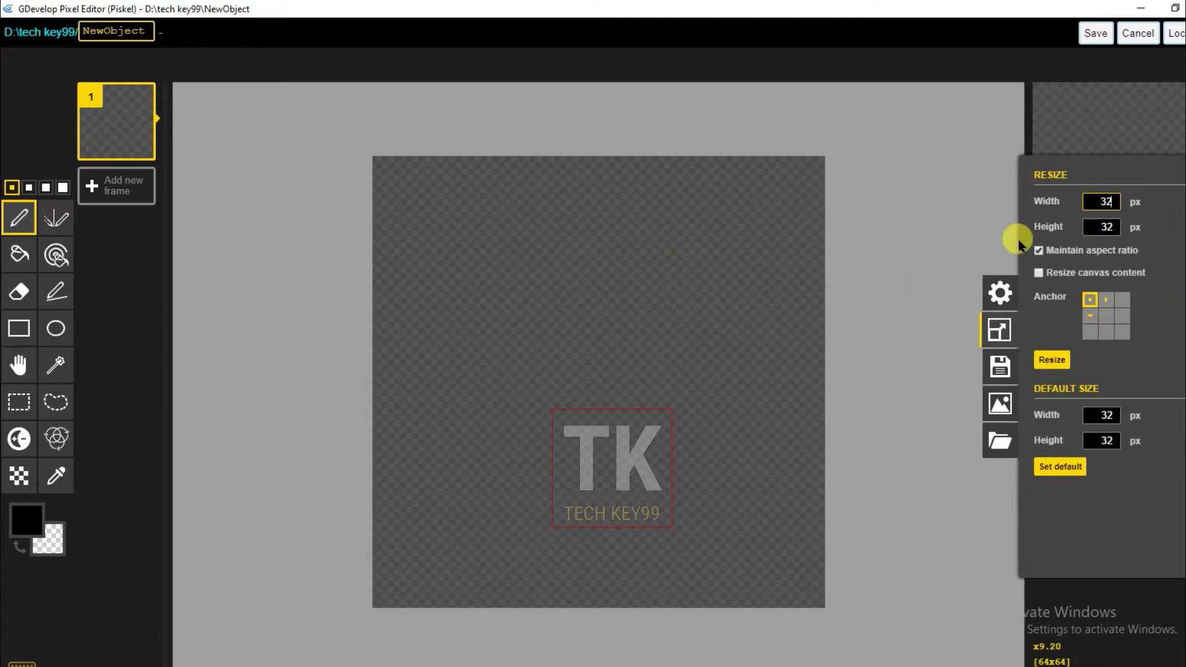
pyautogui.click(1103, 202)
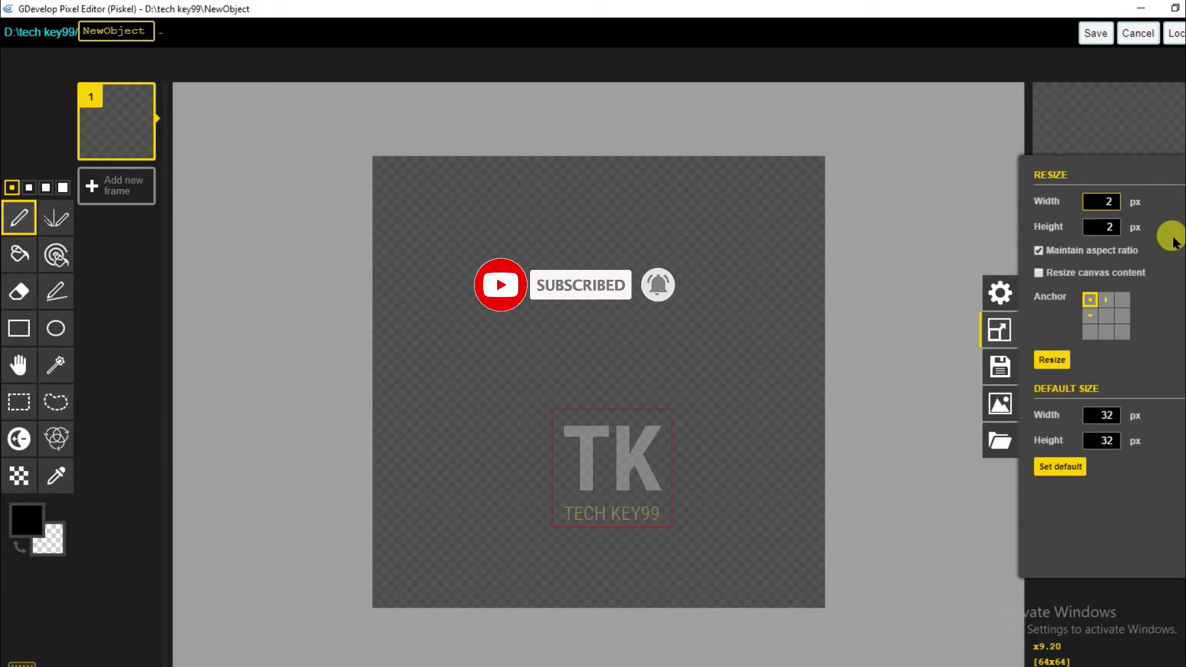
pyautogui.write('1')
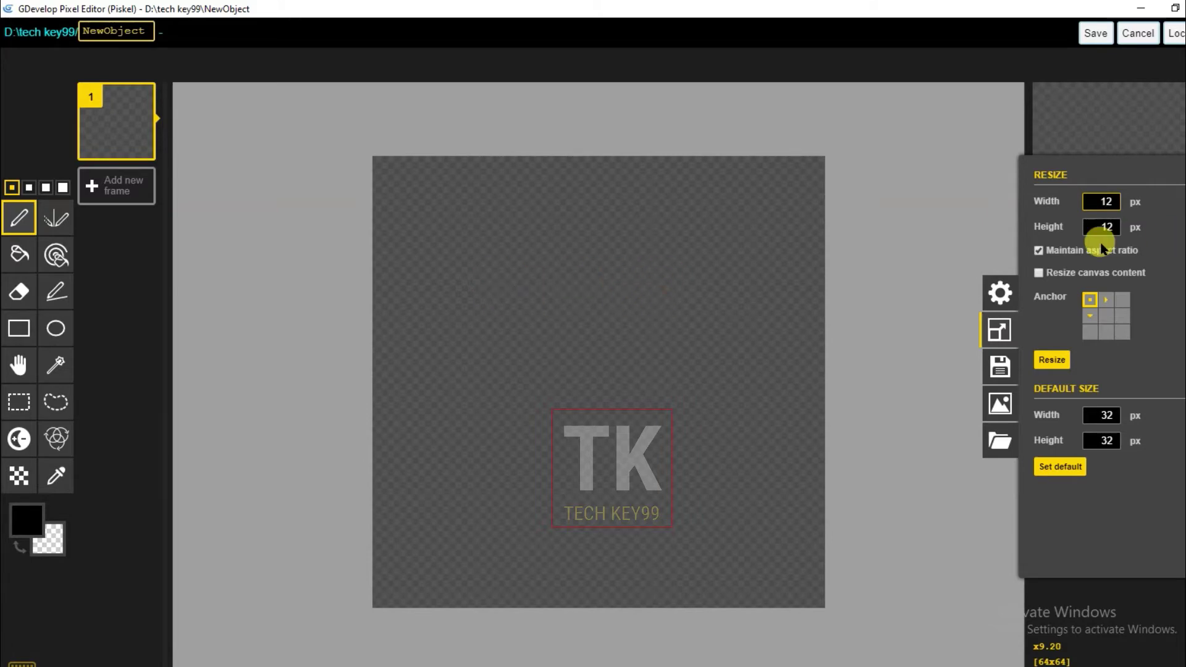
pyautogui.click(1097, 227)
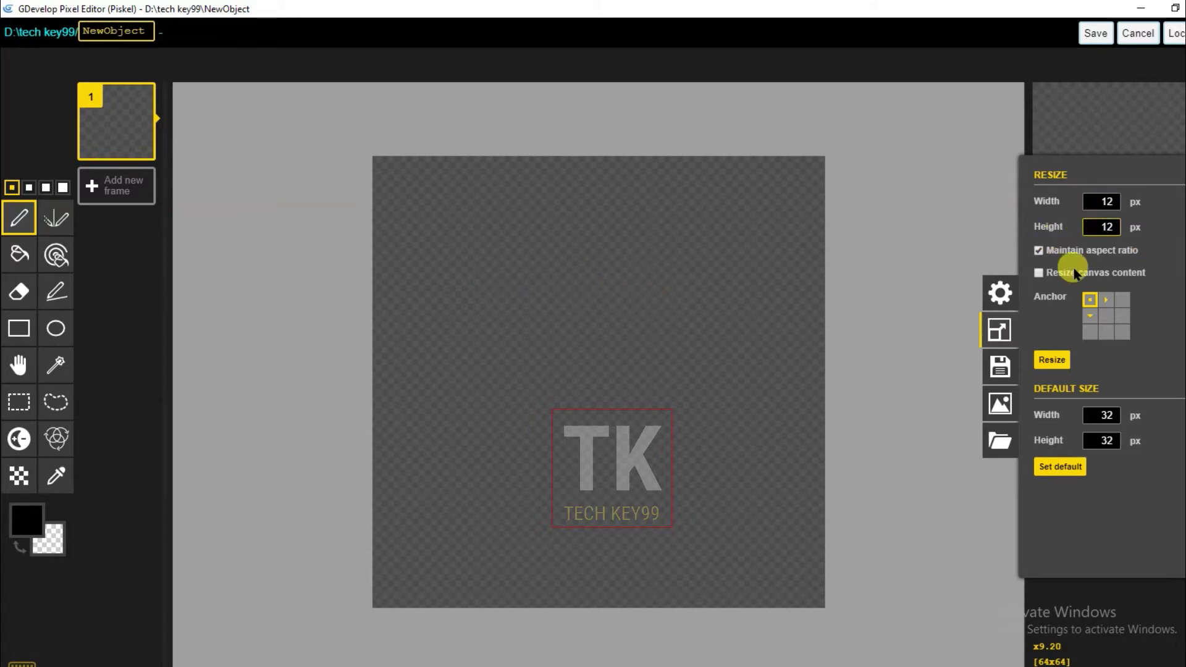
pyautogui.click(1105, 226)
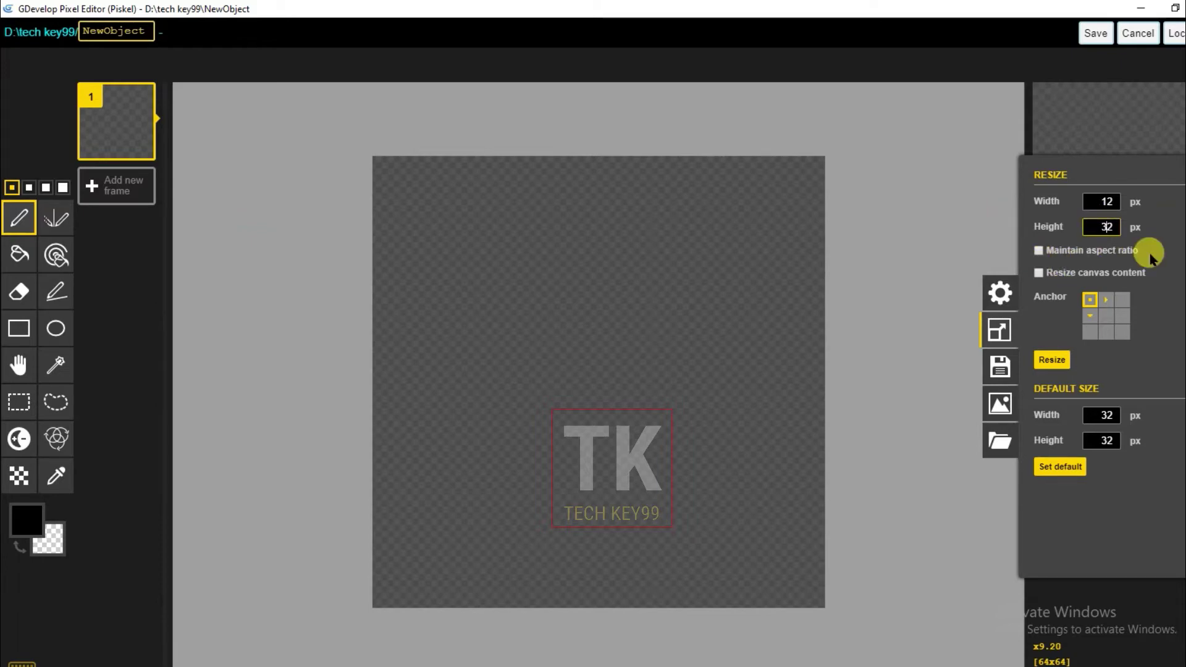
pyautogui.click(1052, 360)
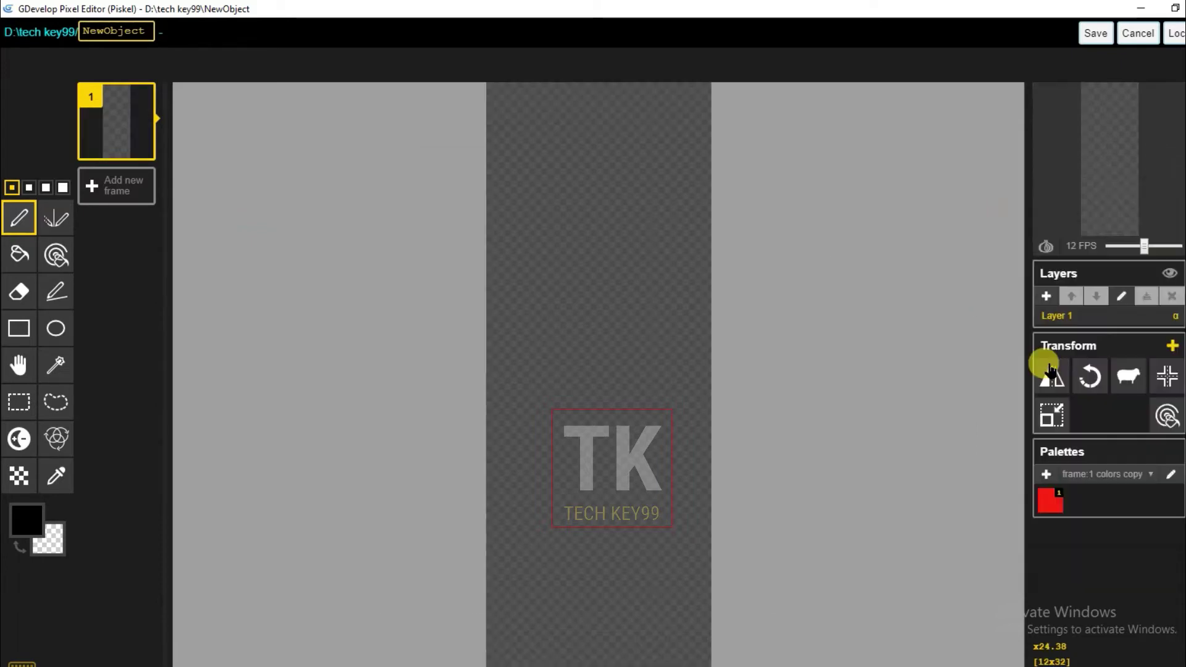
# Resize the canvas width to 7 px.
pyautogui.scroll(-3, 679, 343)
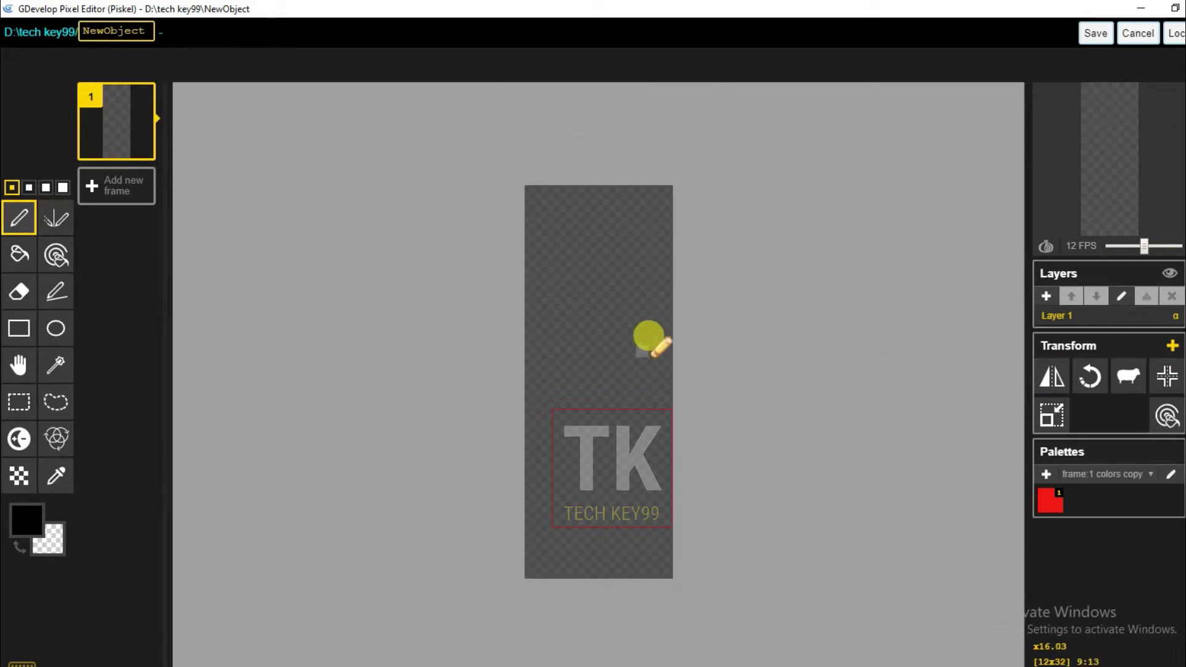
pyautogui.scroll(1, 649, 339)
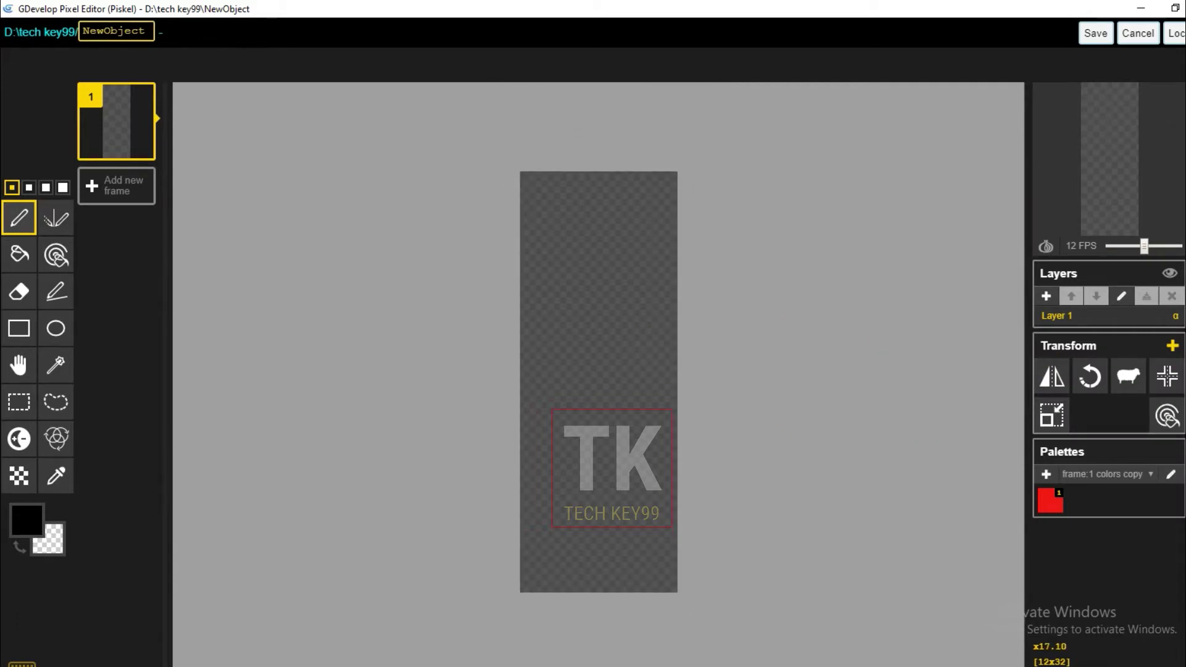
pyautogui.click(1181, 327)
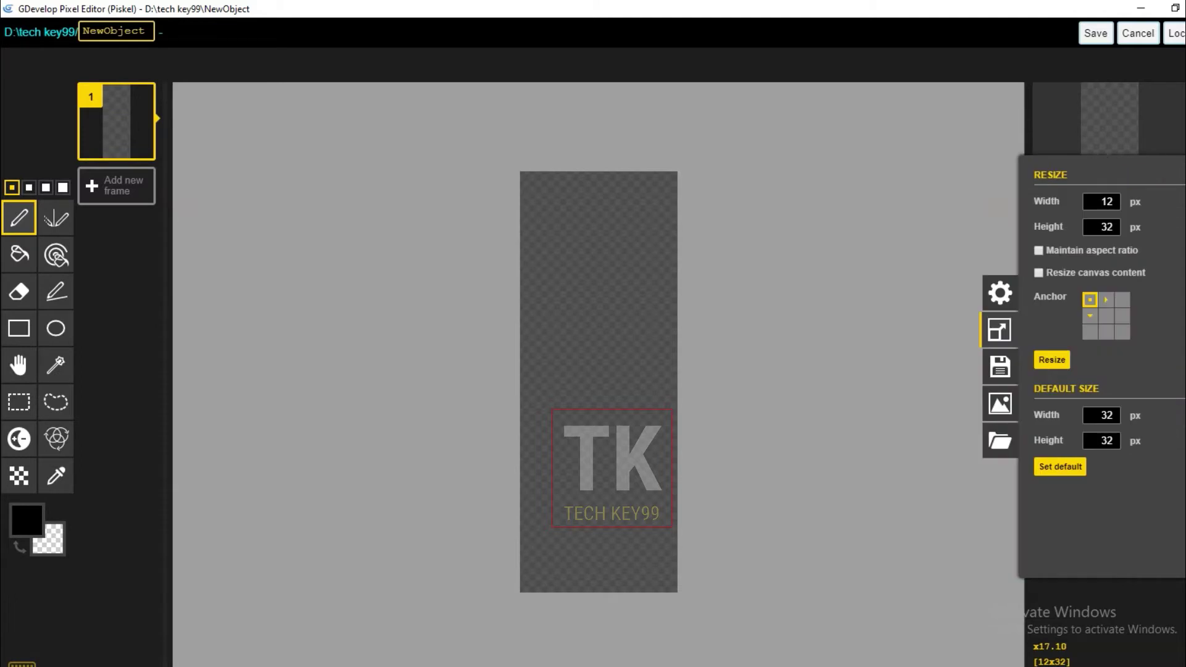
pyautogui.click(1106, 202)
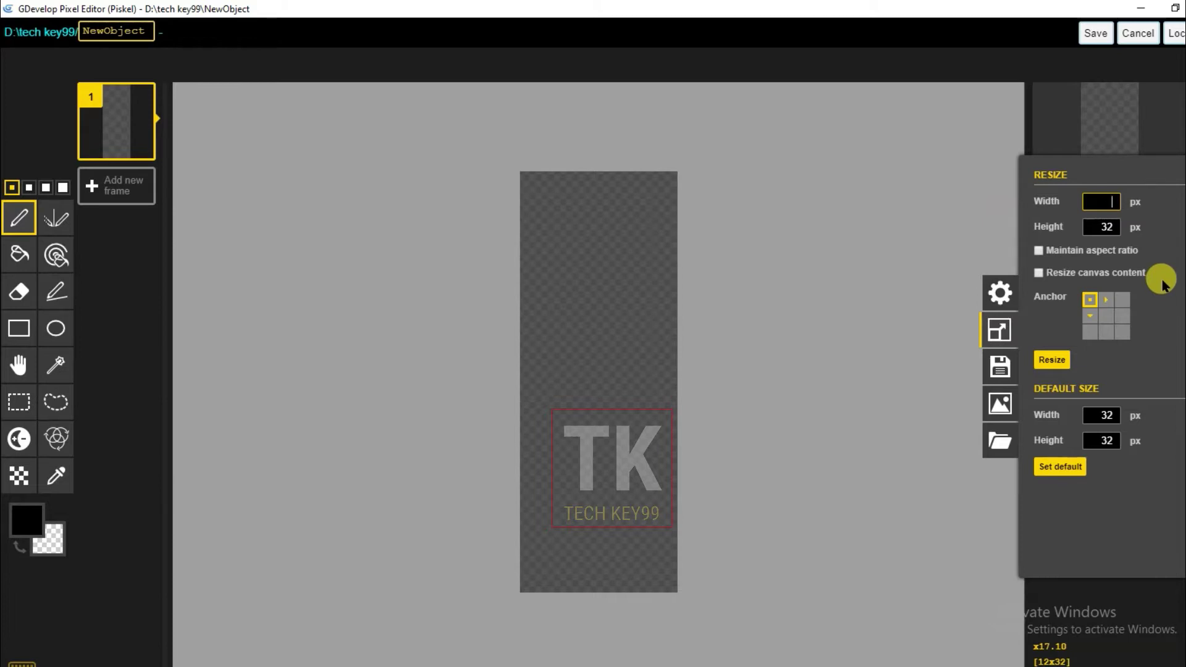
pyautogui.write('7')
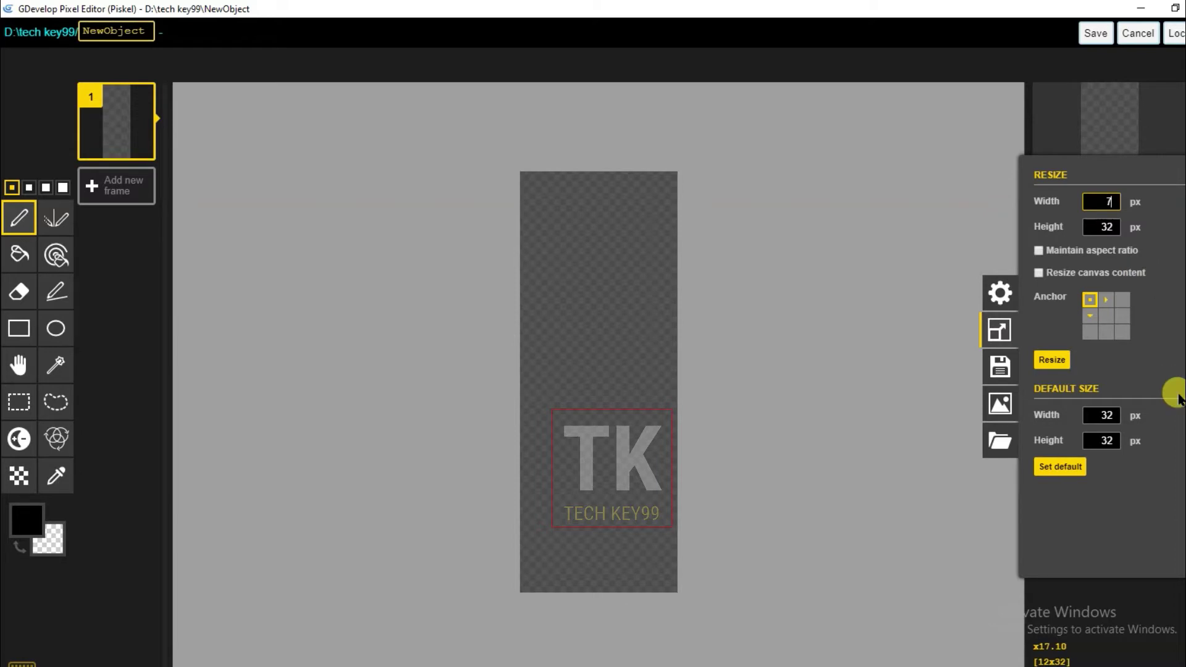
pyautogui.click(1042, 369)
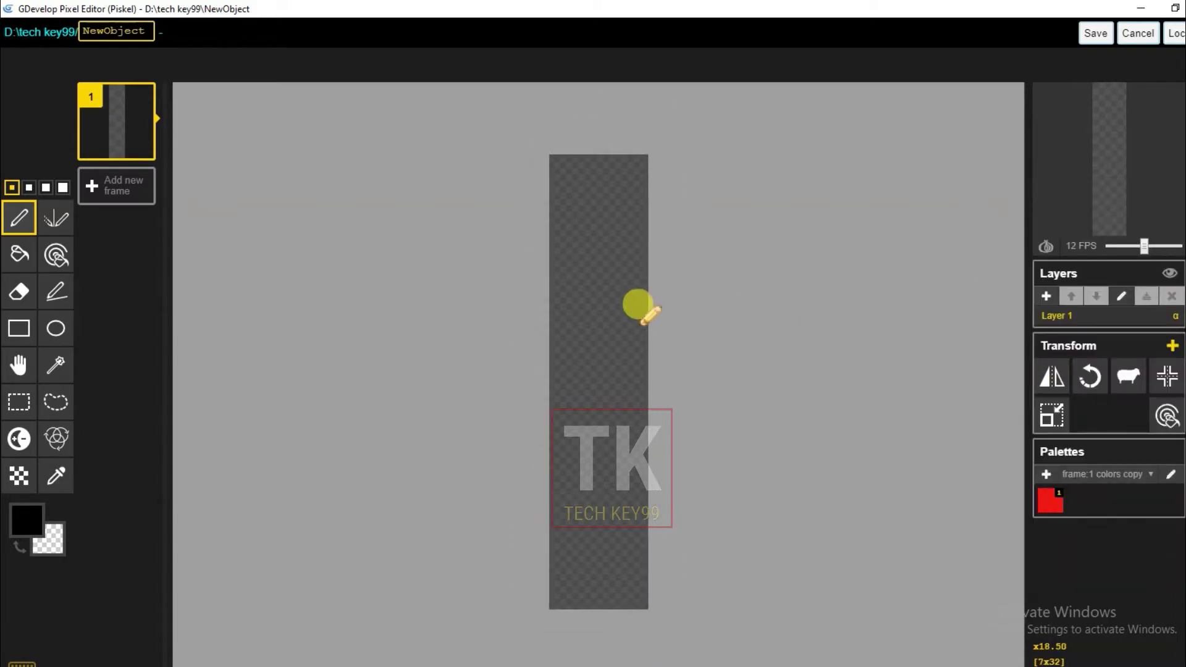
# Draw a one-pixel outline around the whole canvas edge with the Pen tool in bright blue #00c7ff.
pyautogui.scroll(-1, 640, 307)
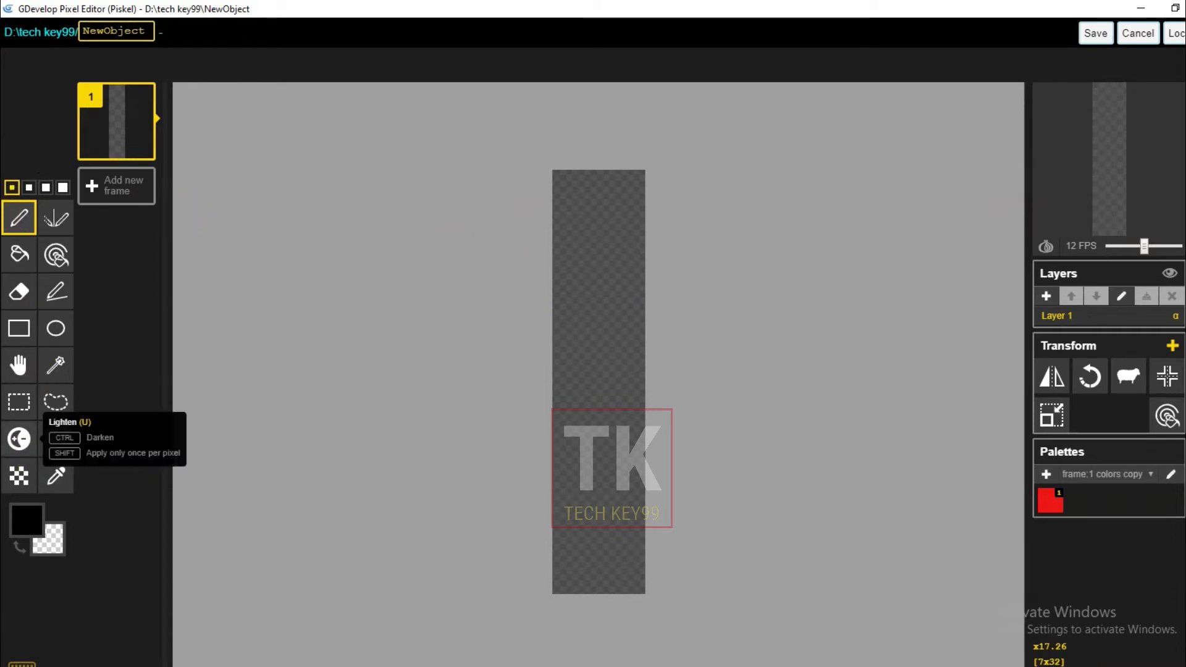
pyautogui.click(28, 525)
pyautogui.click(173, 419)
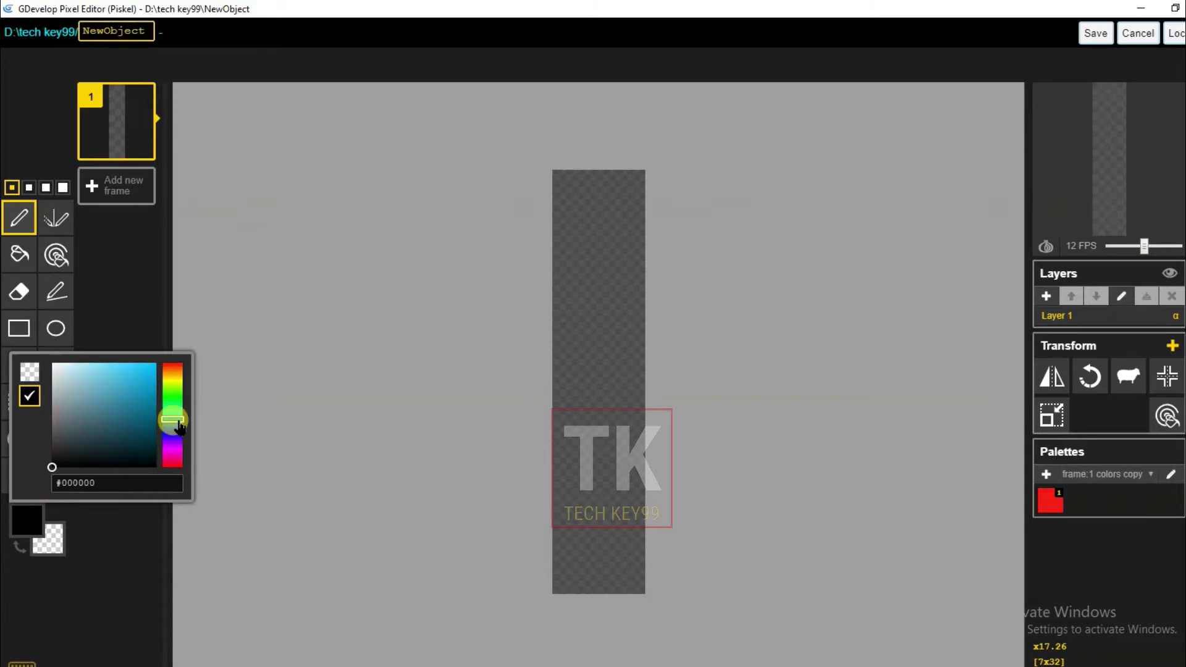
pyautogui.moveTo(149, 378); pyautogui.dragTo(162, 355)
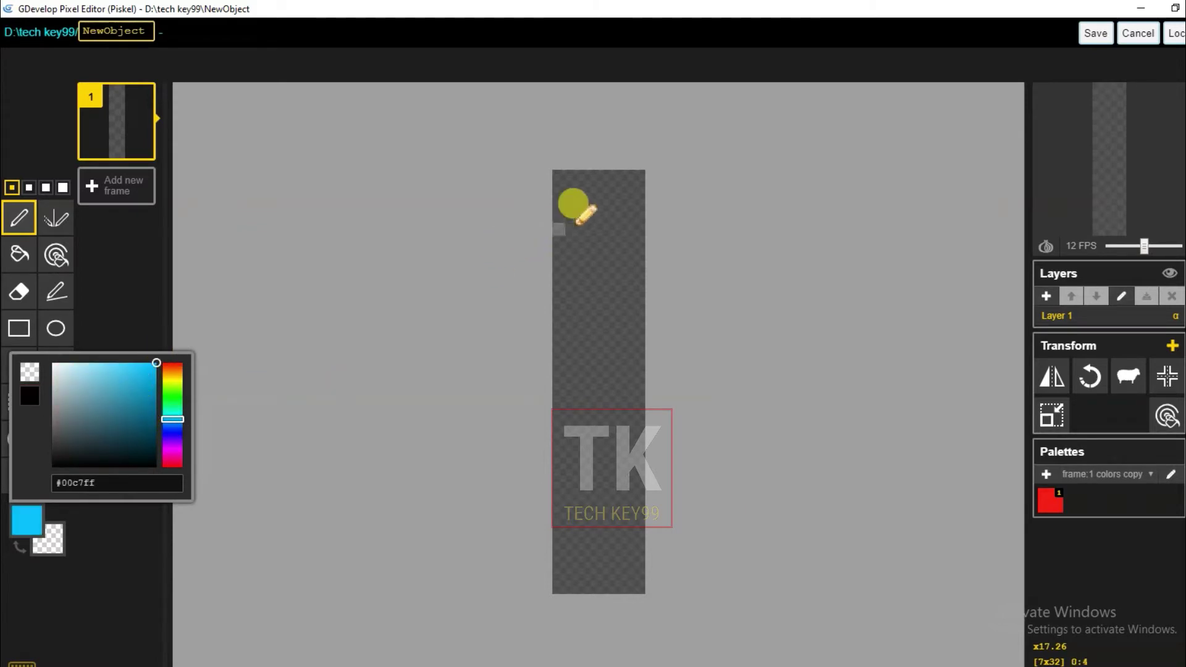
pyautogui.click(559, 178)
pyautogui.moveTo(557, 177); pyautogui.dragTo(561, 588)
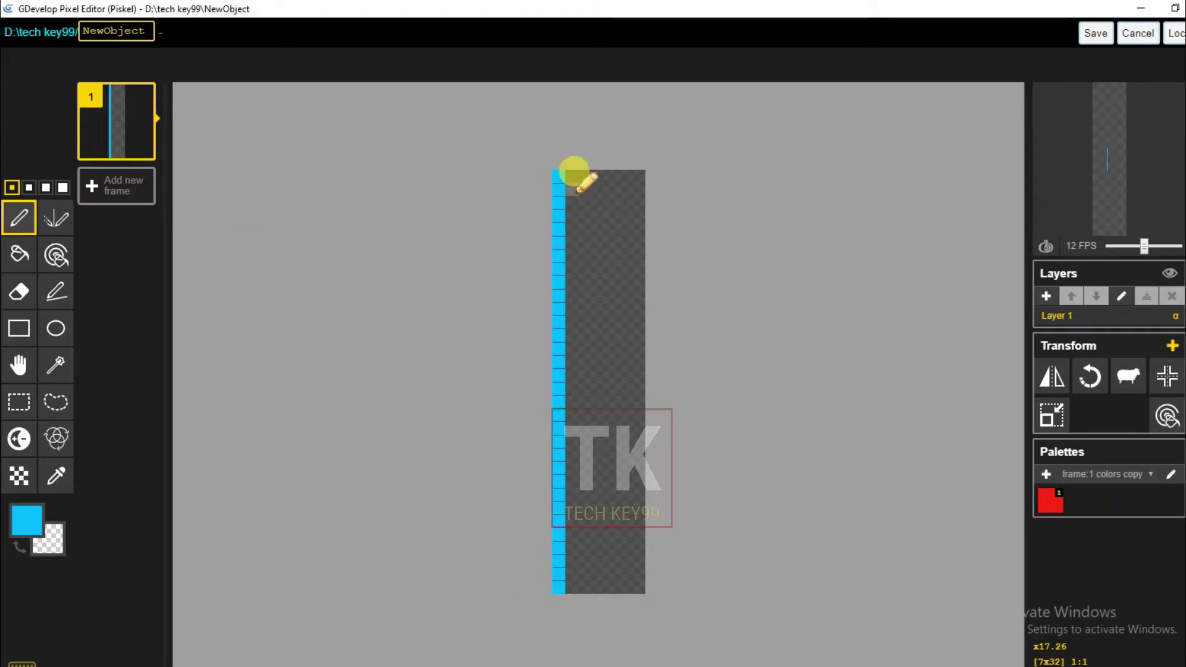
pyautogui.moveTo(574, 168)
pyautogui.mouseDown()
pyautogui.moveTo(627, 169)
pyautogui.moveTo(636, 183)
pyautogui.moveTo(642, 440)
pyautogui.moveTo(636, 577)
pyautogui.moveTo(569, 581)
pyautogui.mouseUp()
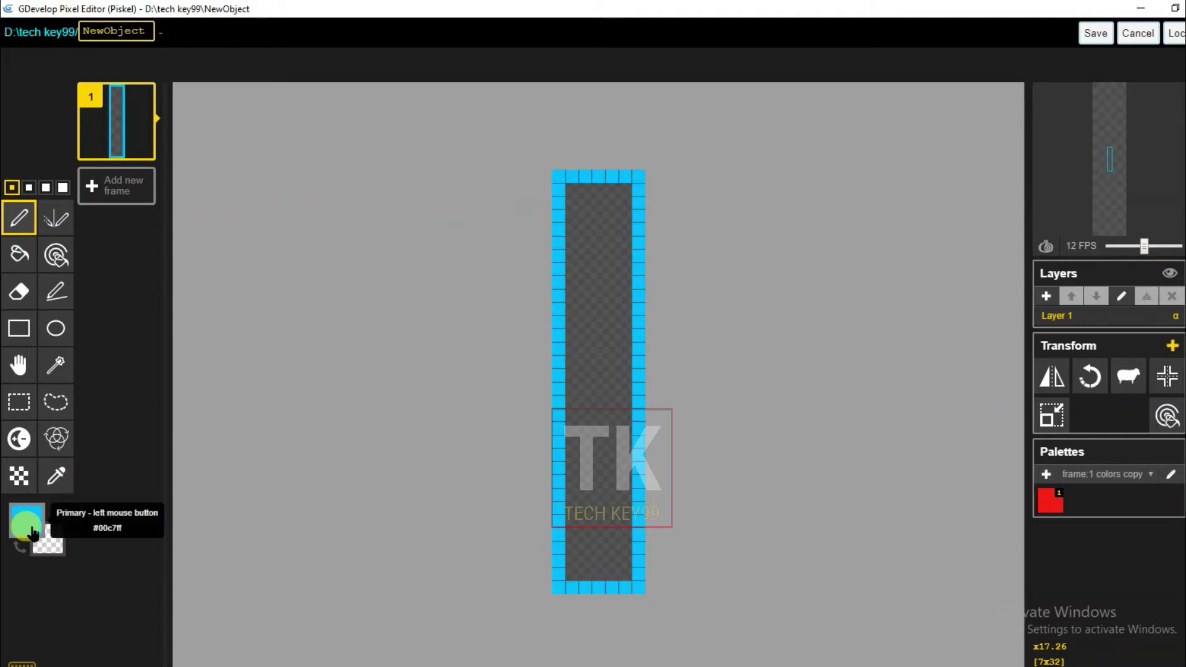
# Outline the bullet's tip over the upper seven pixel rows in lighter blue #48c9ee, including a dividing line across.
pyautogui.click(26, 521)
pyautogui.click(148, 370)
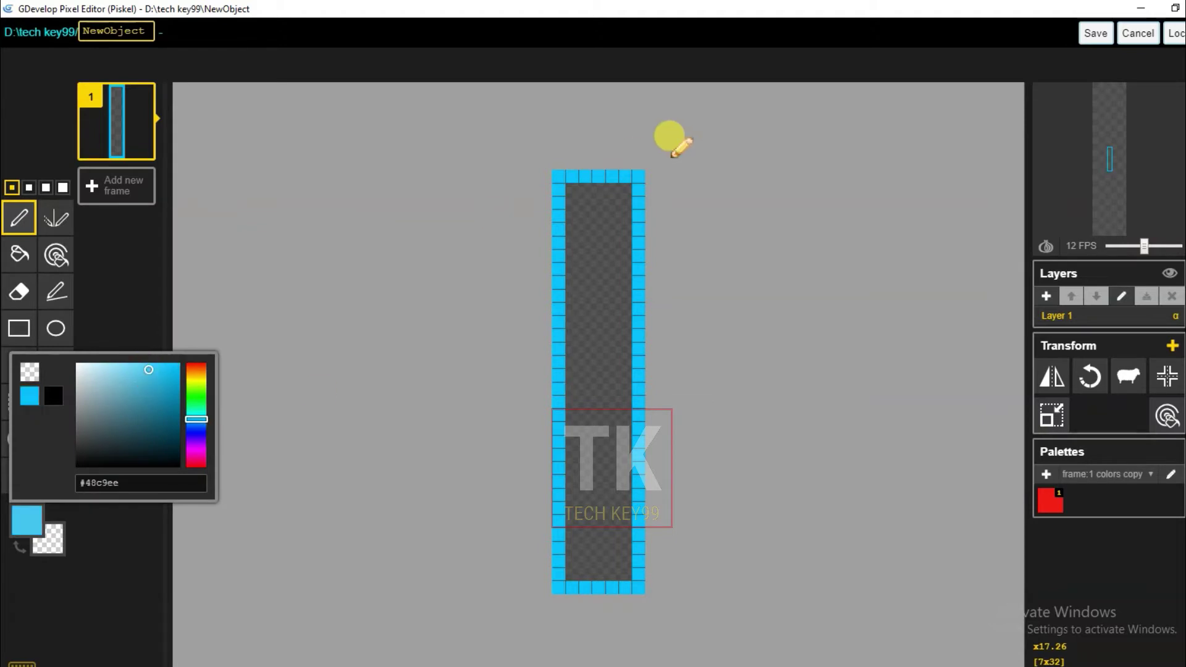
pyautogui.moveTo(564, 172)
pyautogui.mouseDown()
pyautogui.moveTo(636, 172)
pyautogui.moveTo(643, 257)
pyautogui.moveTo(559, 190)
pyautogui.moveTo(559, 255)
pyautogui.moveTo(623, 246)
pyautogui.mouseUp()
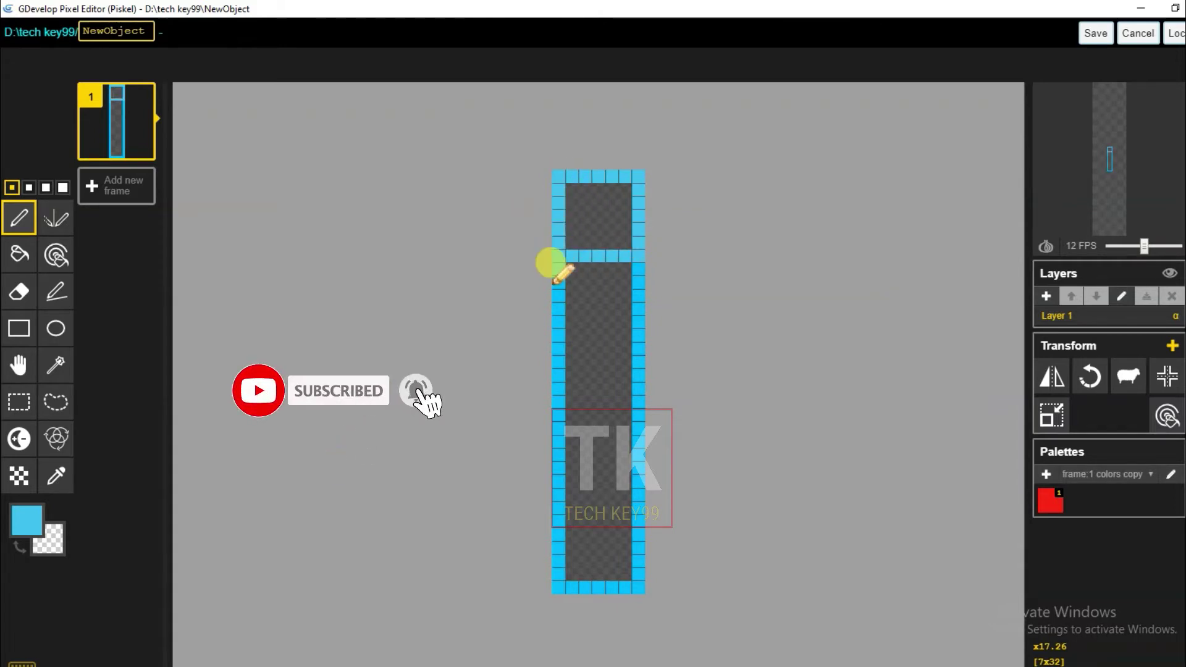
# Paint the inside and side edges of the bullet's tip in grey-blue #4a91a5.
pyautogui.click(27, 519)
pyautogui.click(135, 403)
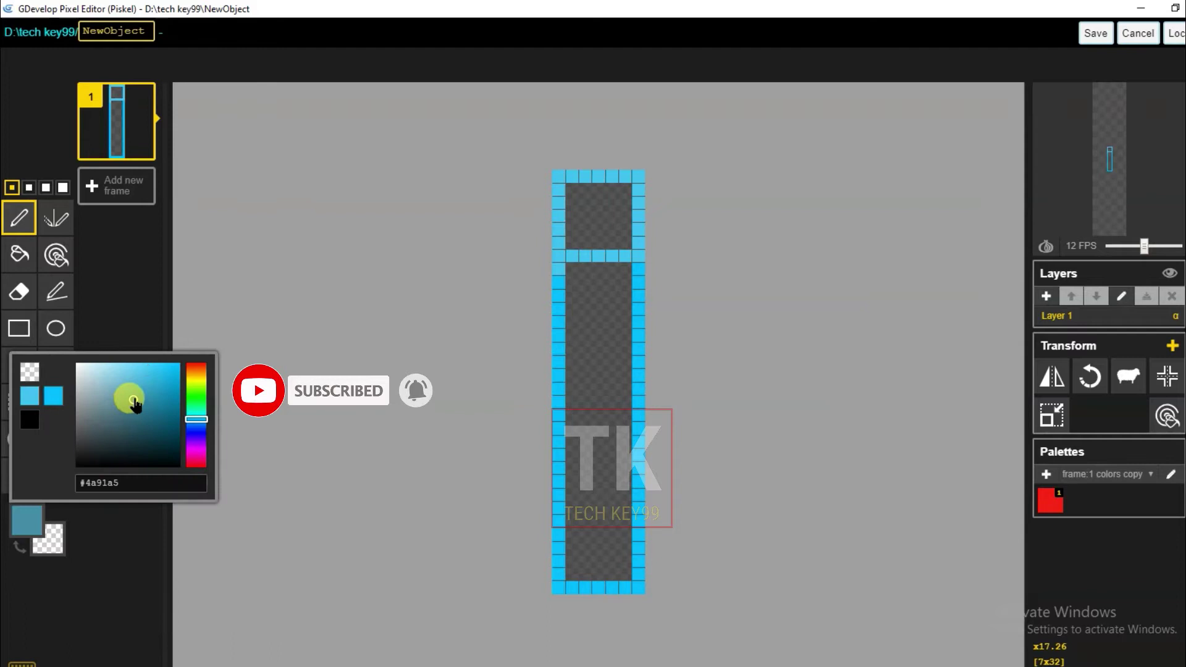
pyautogui.click(162, 294)
pyautogui.moveTo(569, 189)
pyautogui.mouseDown()
pyautogui.moveTo(631, 188)
pyautogui.moveTo(564, 193)
pyautogui.moveTo(636, 198)
pyautogui.moveTo(595, 204)
pyautogui.moveTo(635, 219)
pyautogui.moveTo(567, 230)
pyautogui.moveTo(627, 227)
pyautogui.moveTo(638, 174)
pyautogui.mouseUp()
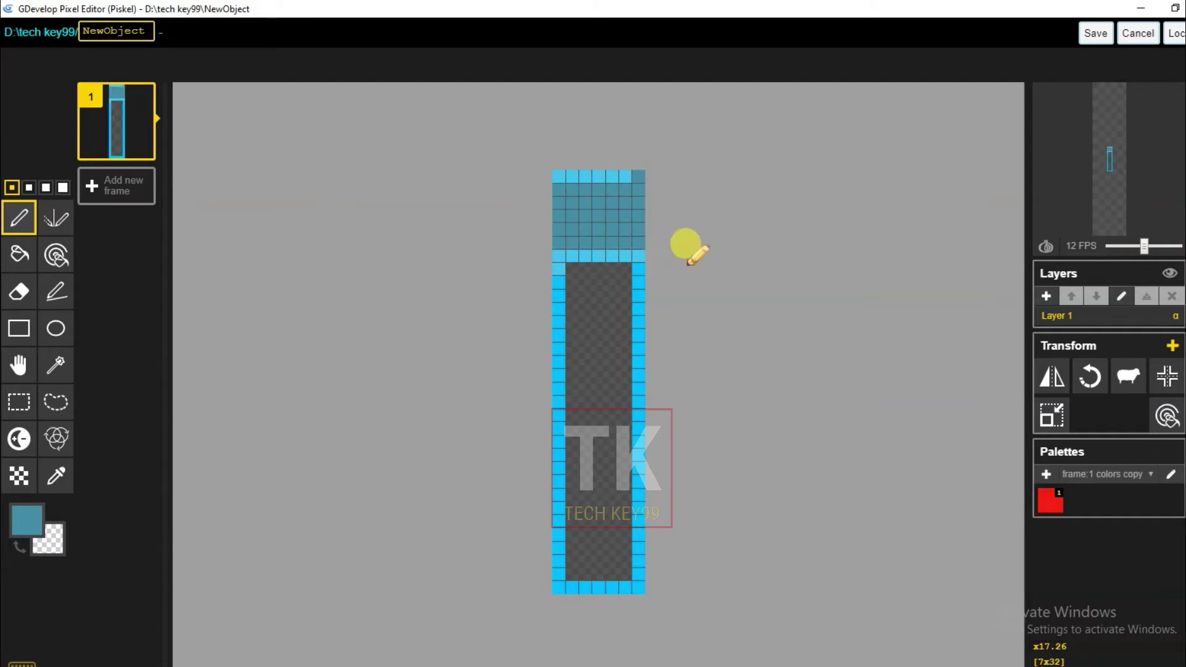
# Round the bullet's tip by painting its two upper corners with the transparent colour.
pyautogui.click(27, 520)
pyautogui.click(29, 371)
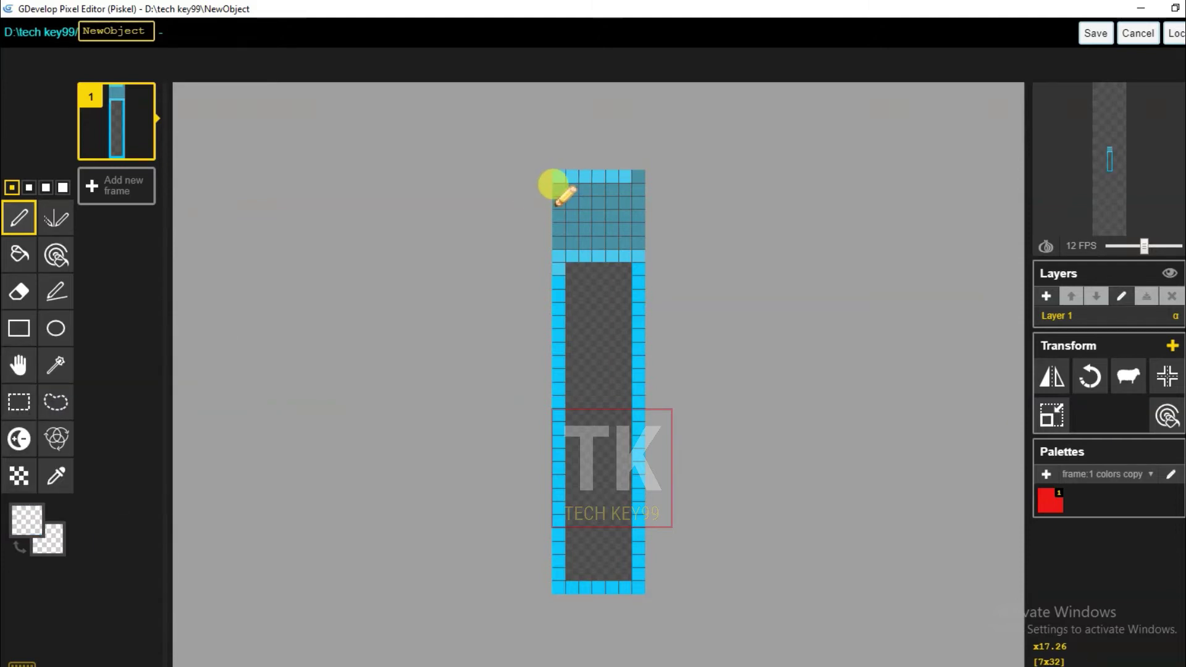
pyautogui.moveTo(556, 183)
pyautogui.mouseDown()
pyautogui.moveTo(640, 175)
pyautogui.moveTo(631, 167)
pyautogui.moveTo(718, 224)
pyautogui.moveTo(394, 333)
pyautogui.moveTo(384, 309)
pyautogui.mouseUp()
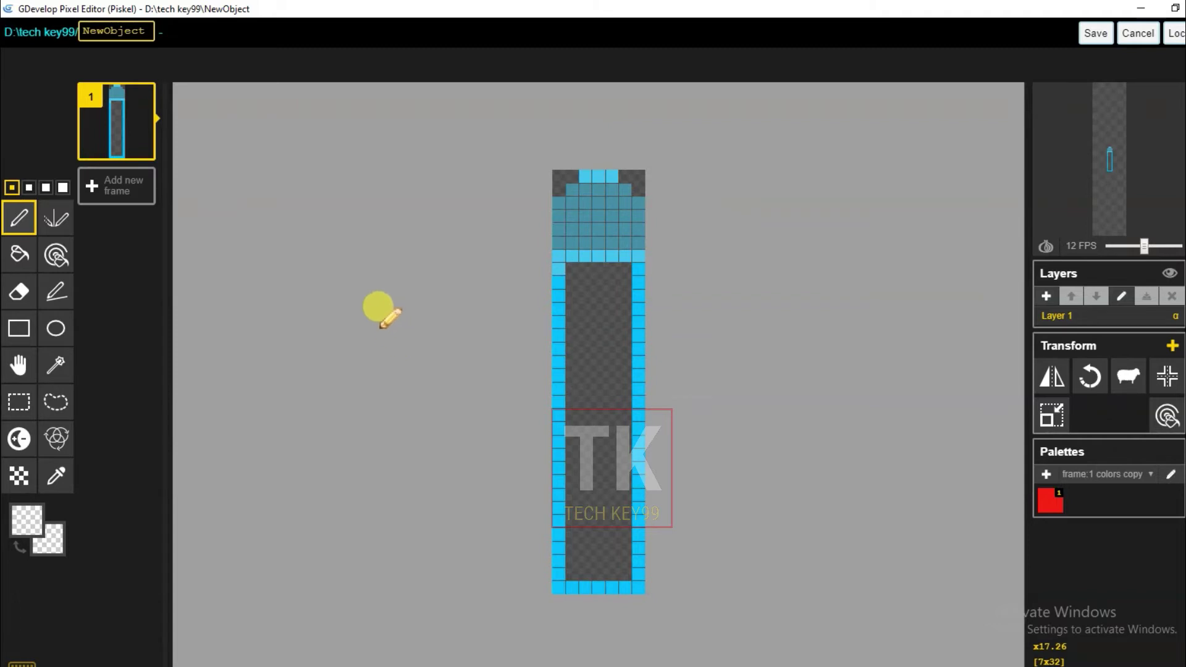
# Fill the empty body of the bullet with a deep blue colour using the Paint bucket tool.
pyautogui.click(25, 520)
pyautogui.click(56, 443)
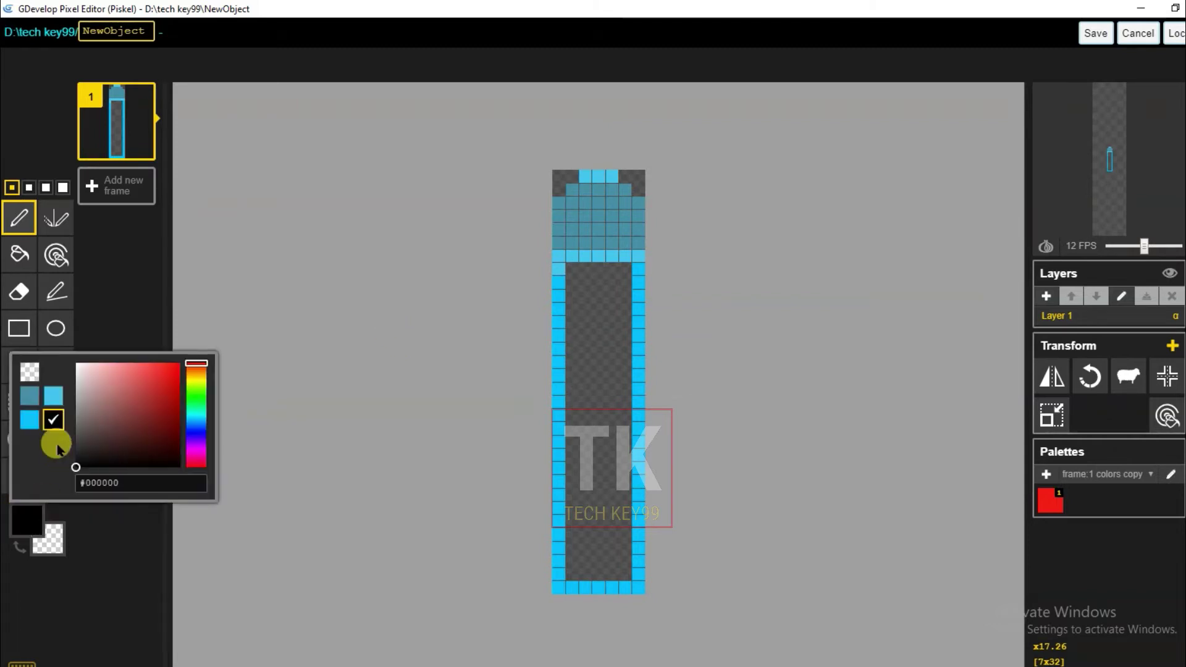
pyautogui.click(210, 428)
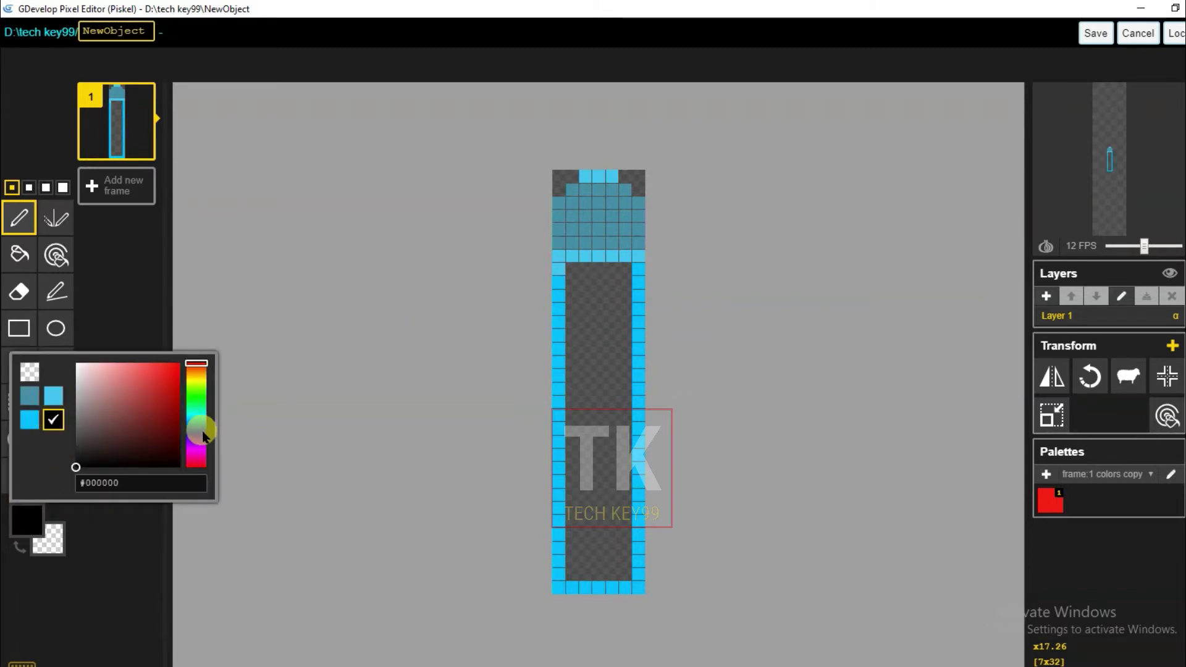
pyautogui.click(201, 431)
pyautogui.click(176, 367)
pyautogui.click(139, 309)
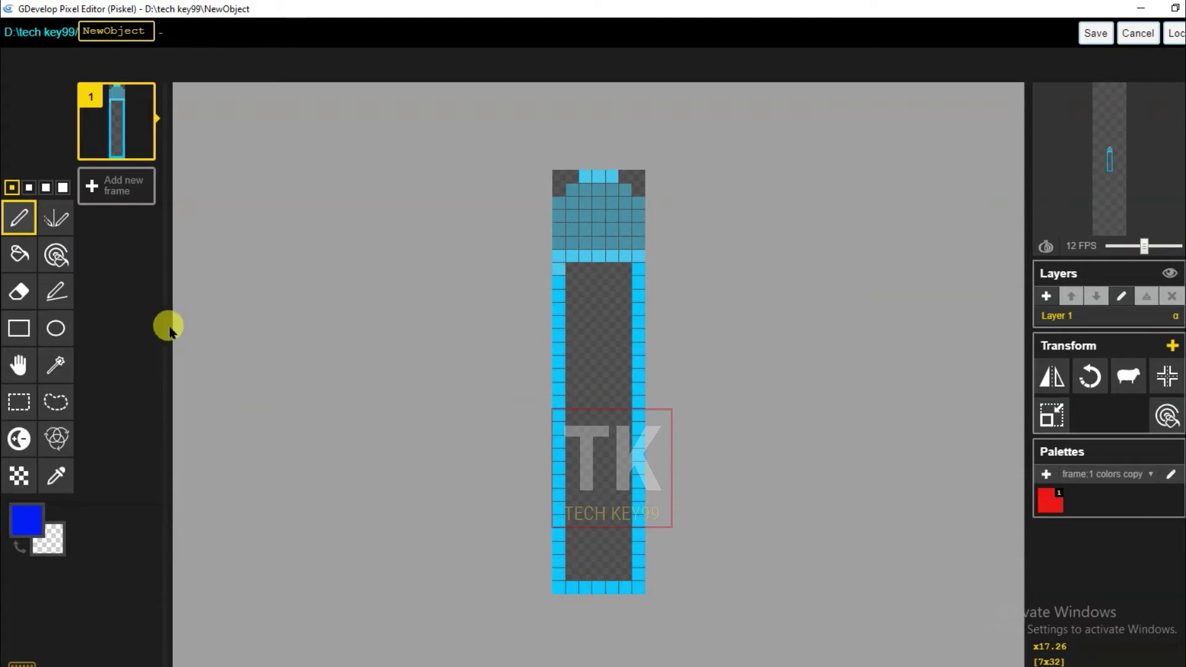
pyautogui.click(19, 255)
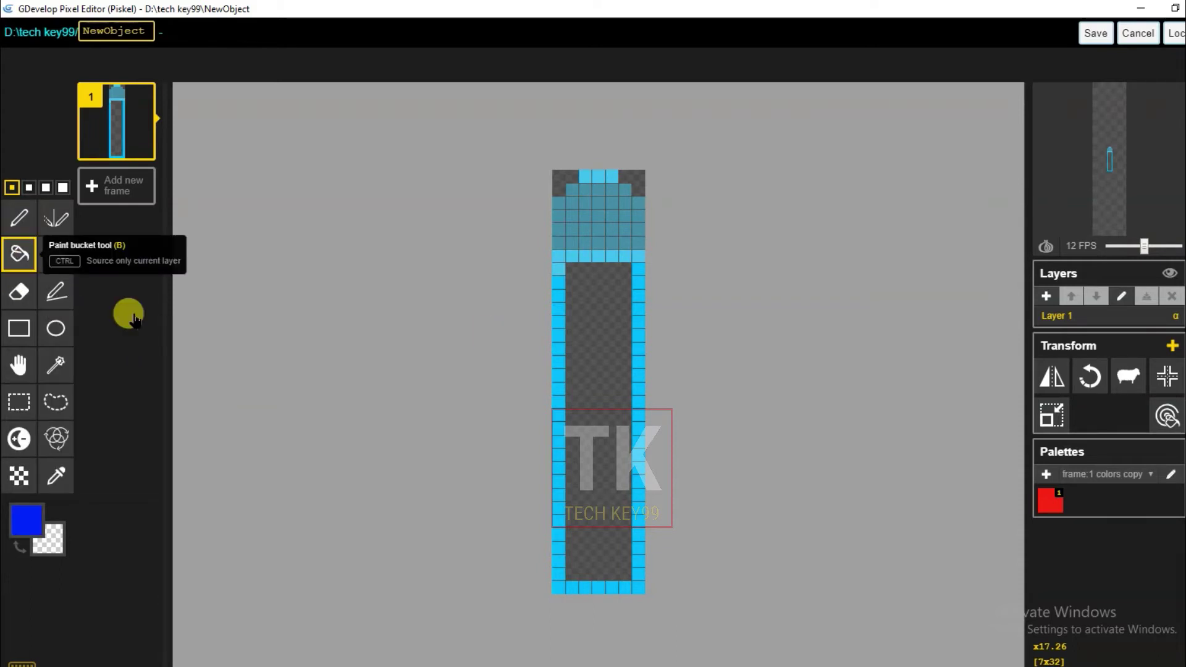
pyautogui.click(592, 378)
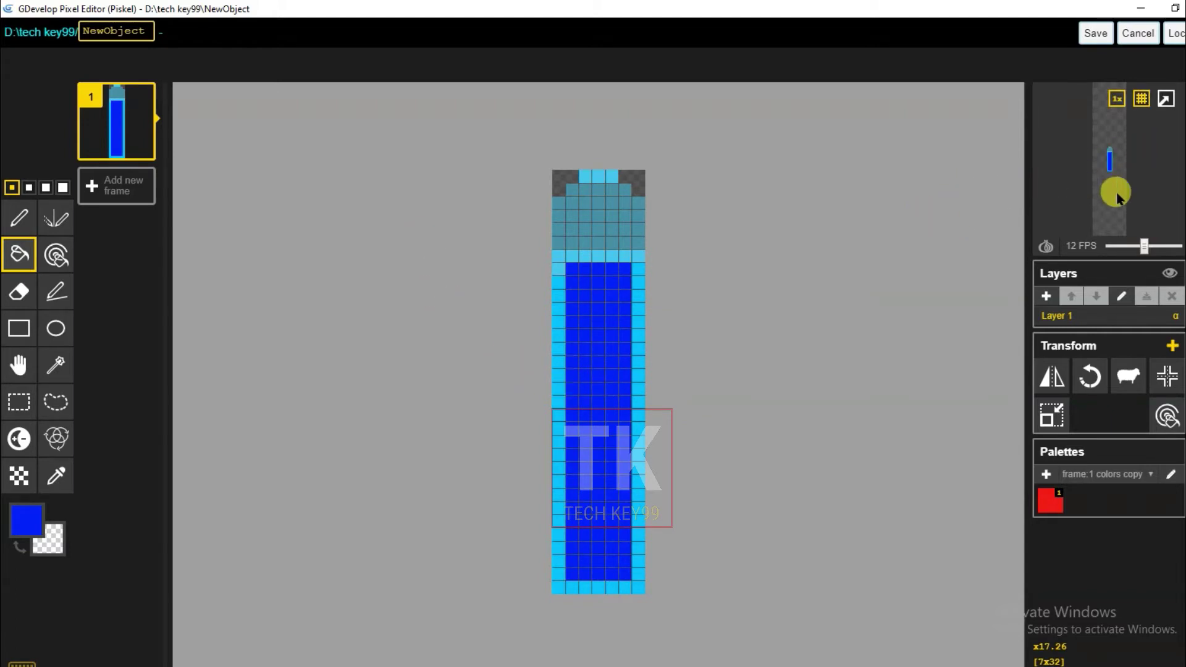
# Name the drawn sprite image bullet.
pyautogui.doubleClick(133, 32)
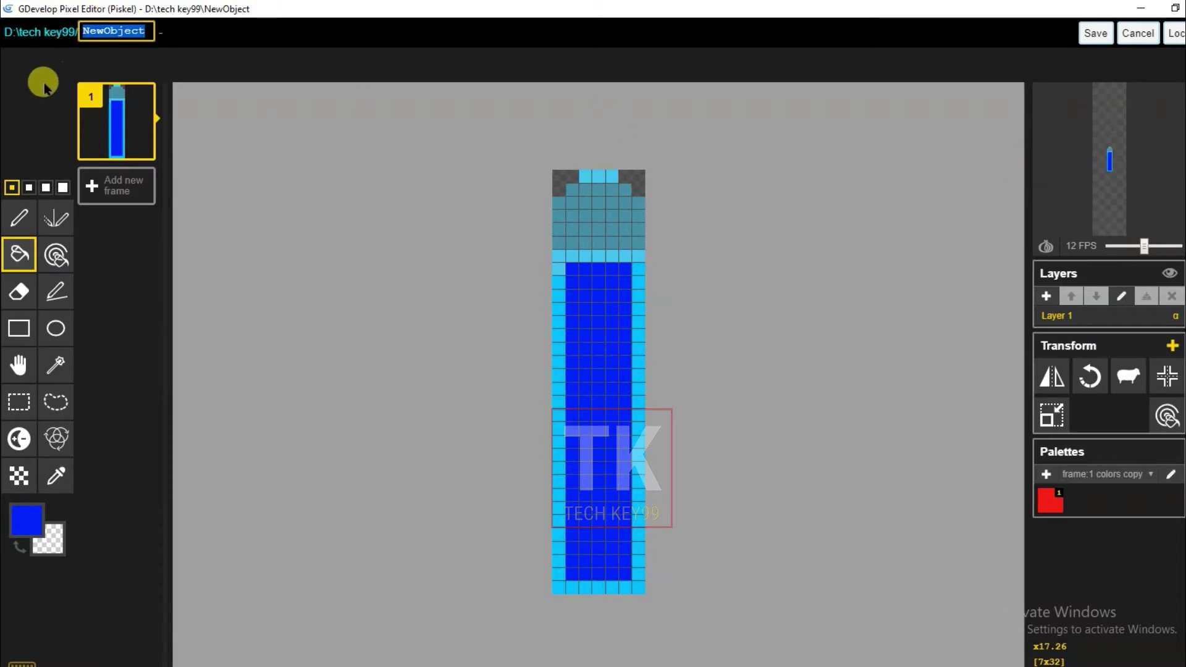
pyautogui.write('bullet')
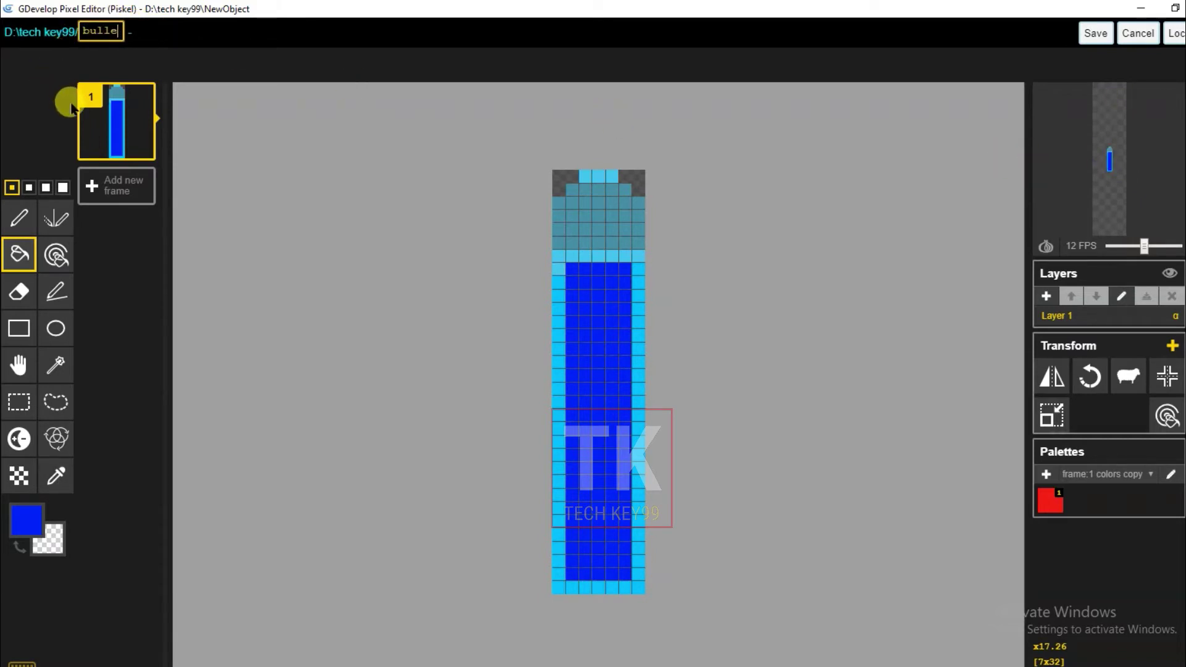
# Save the drawn bullet image back to the sprite and apply the bullet object's properties.
pyautogui.click(1095, 33)
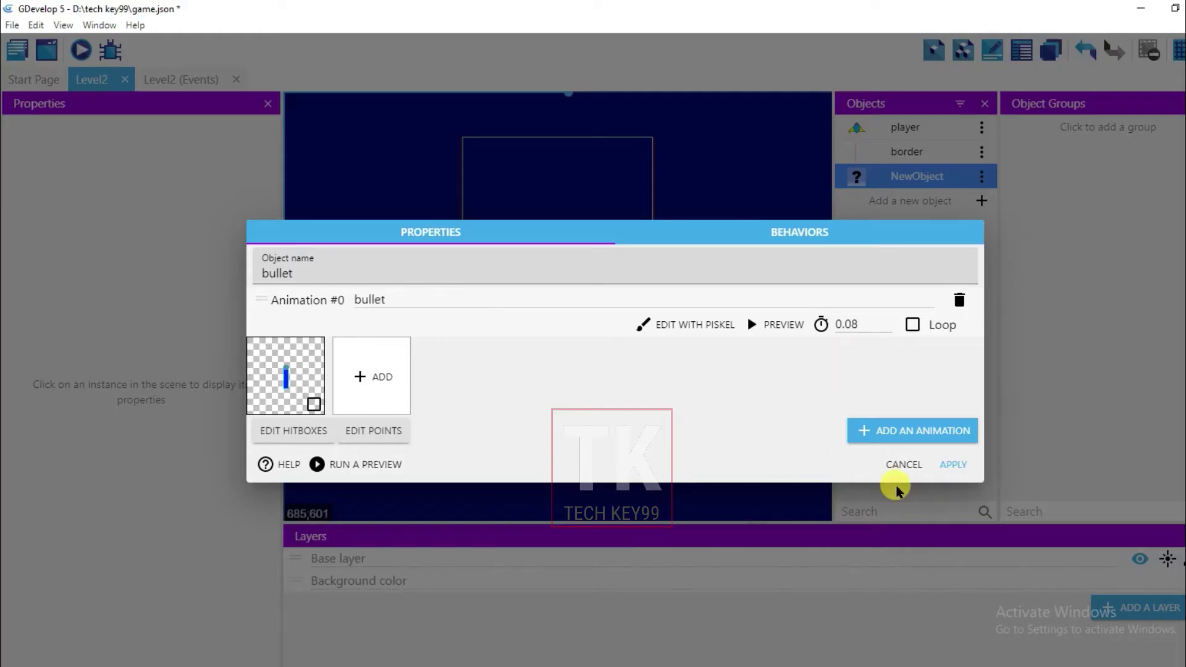
pyautogui.click(955, 466)
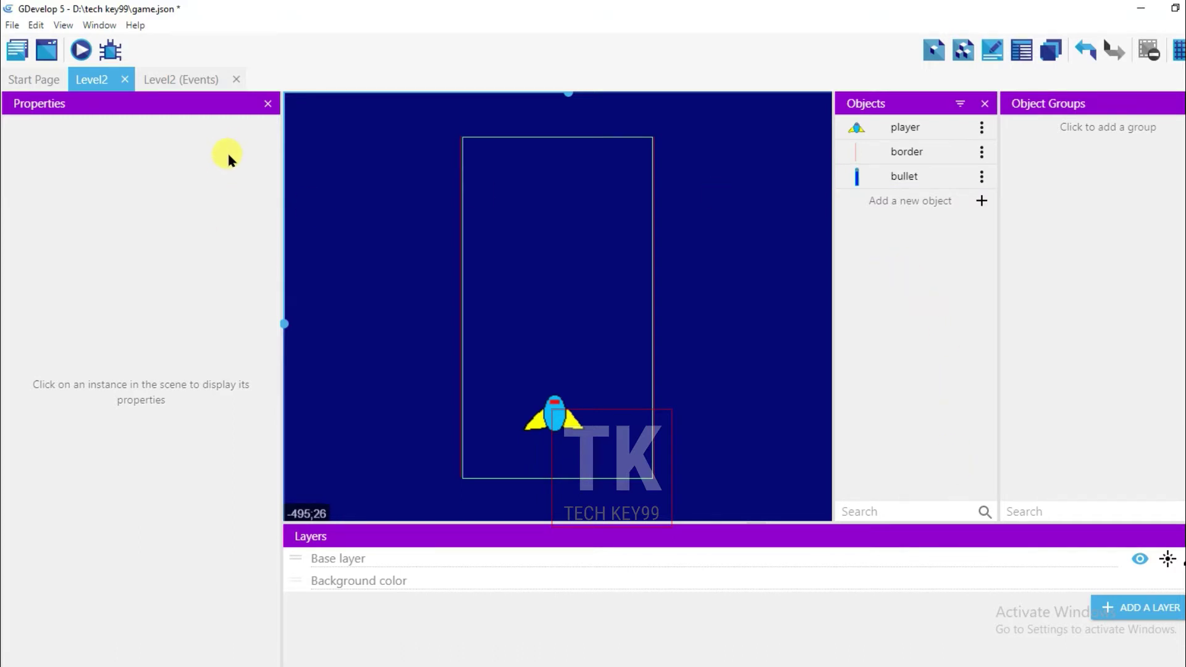
# Add a new event to the Level2 events with the Key pressed condition set to the Space key.
pyautogui.click(178, 81)
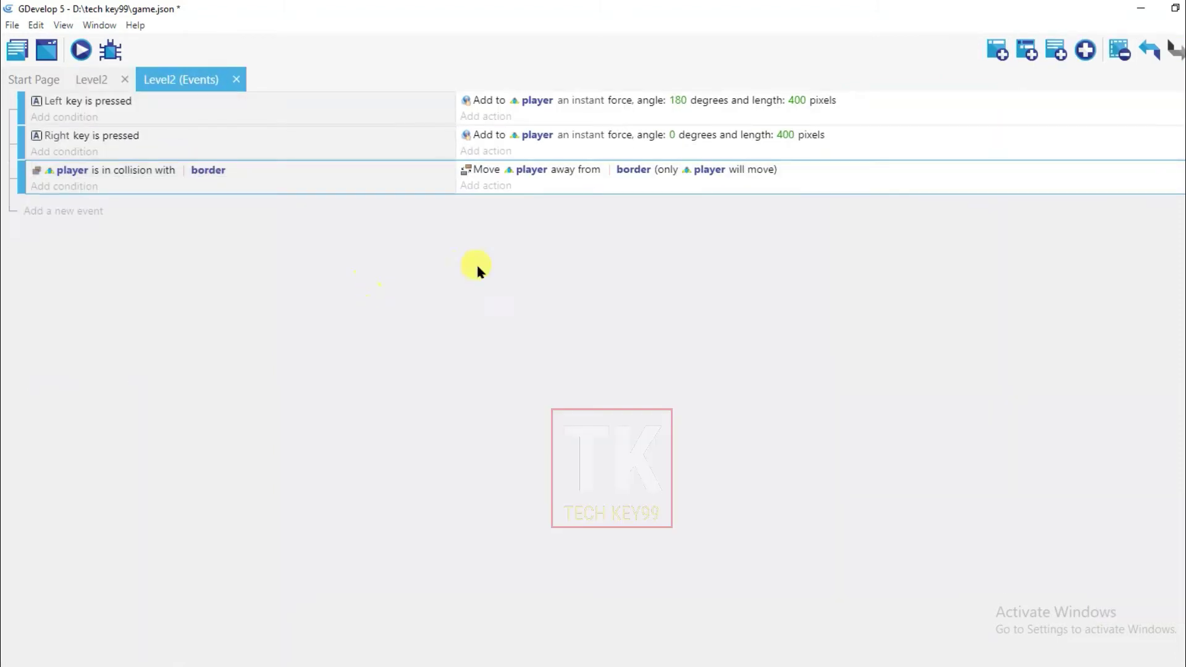
pyautogui.click(998, 53)
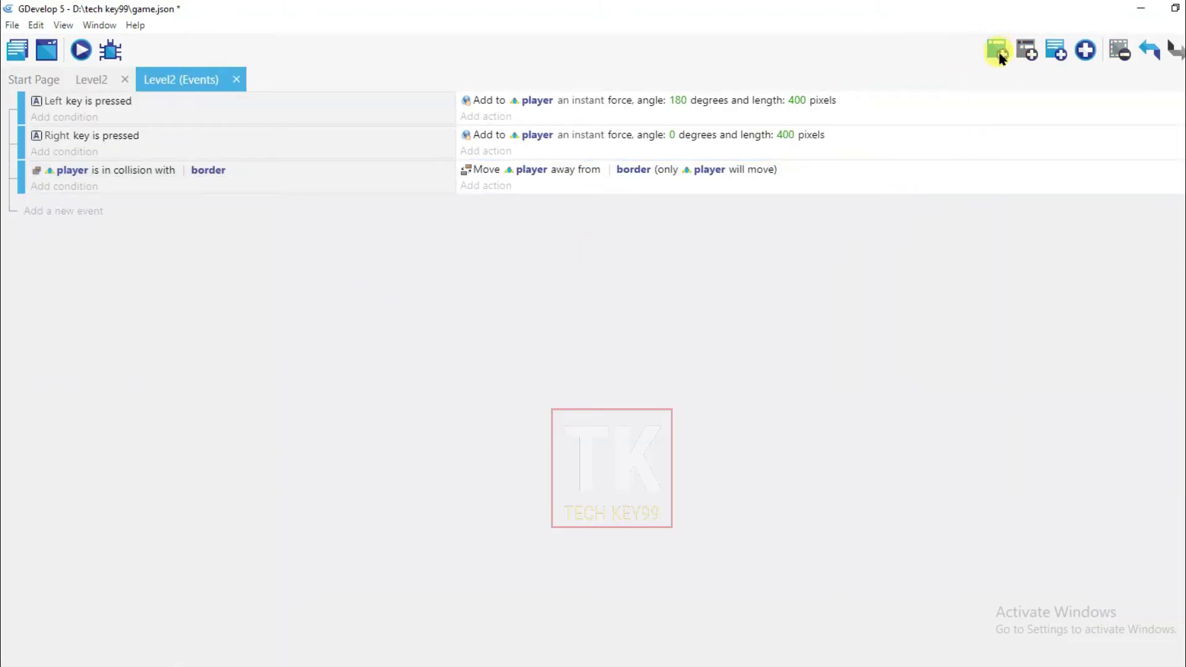
pyautogui.click(996, 52)
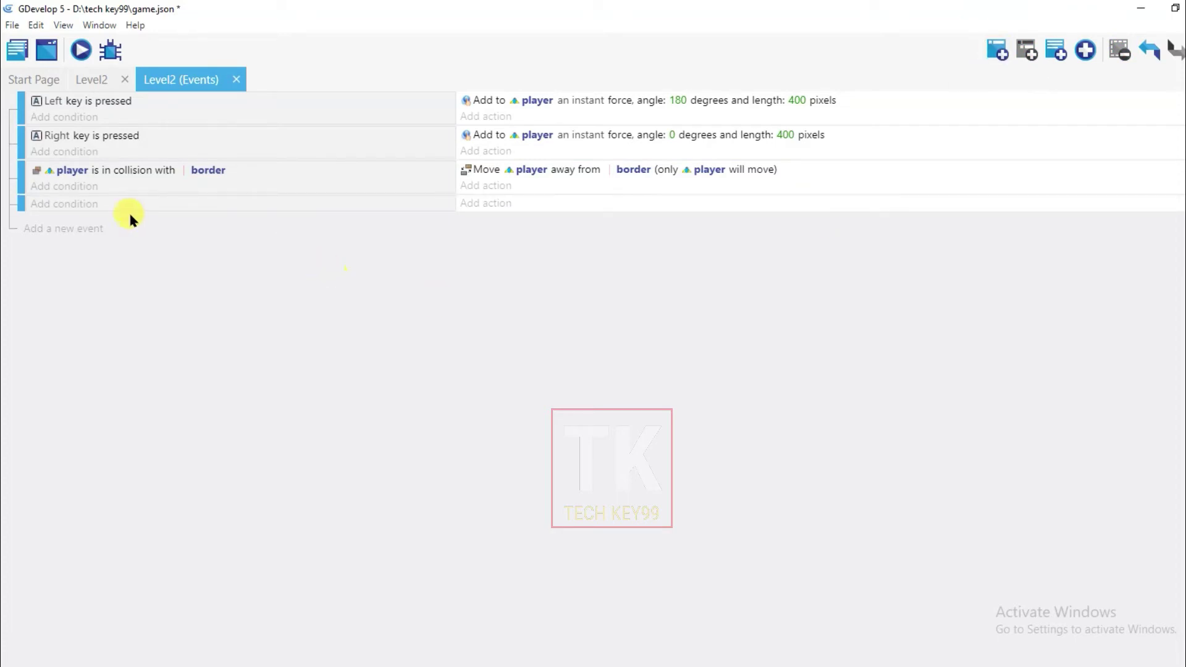
pyautogui.click(82, 208)
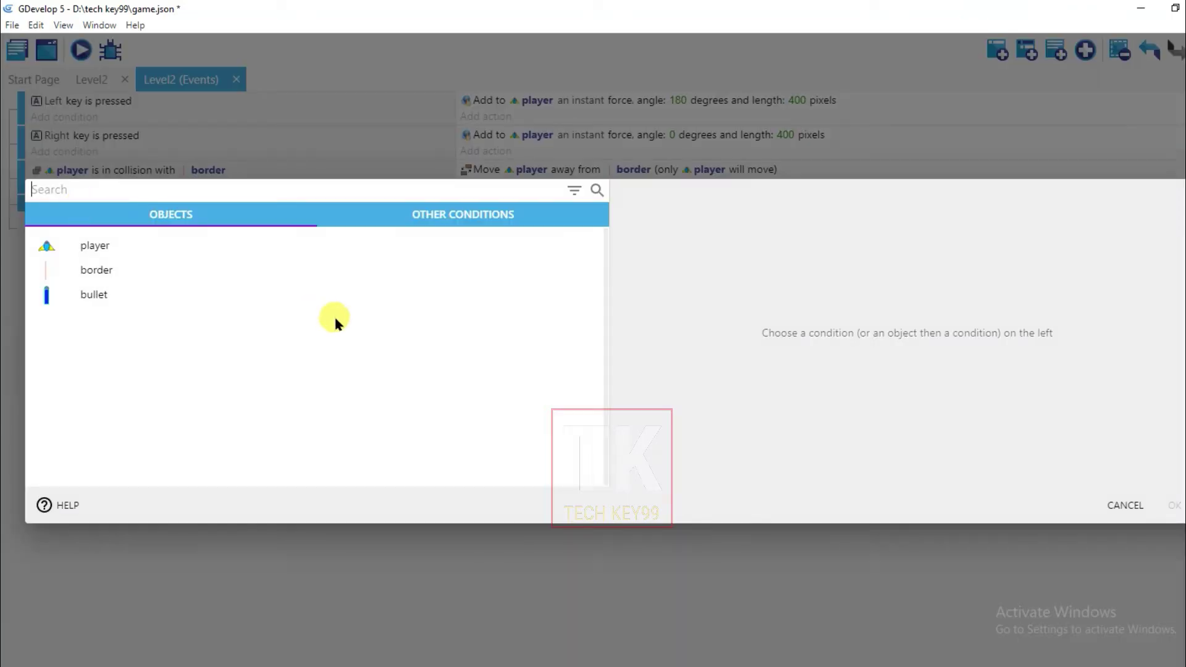
pyautogui.click(453, 214)
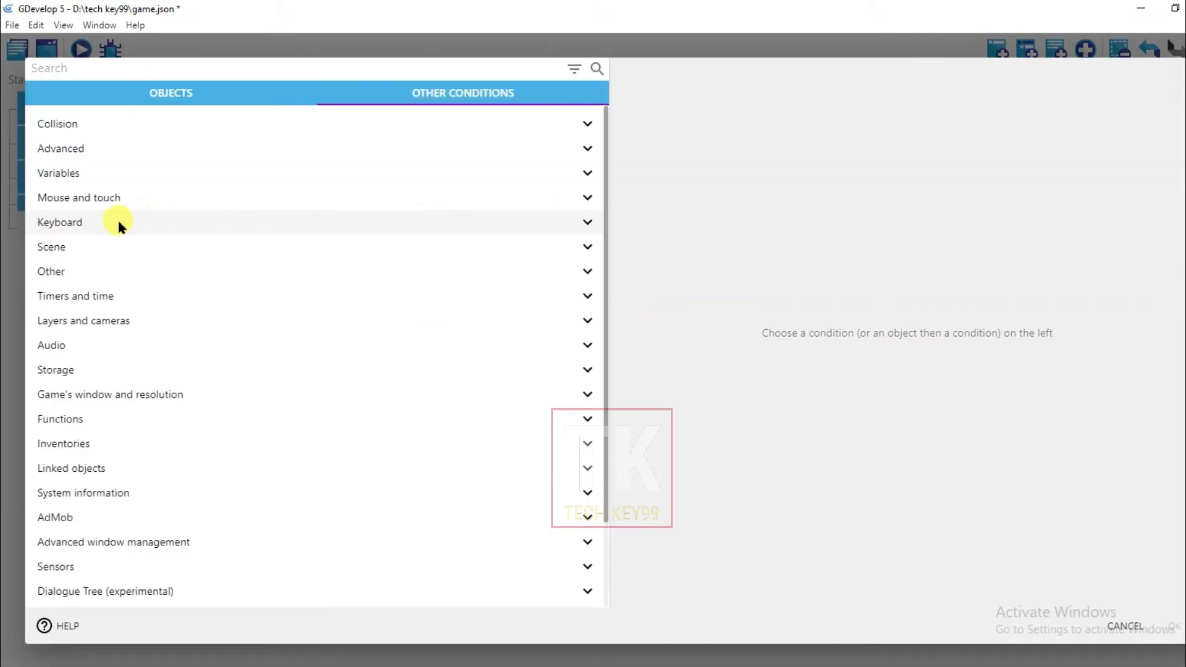
pyautogui.click(118, 222)
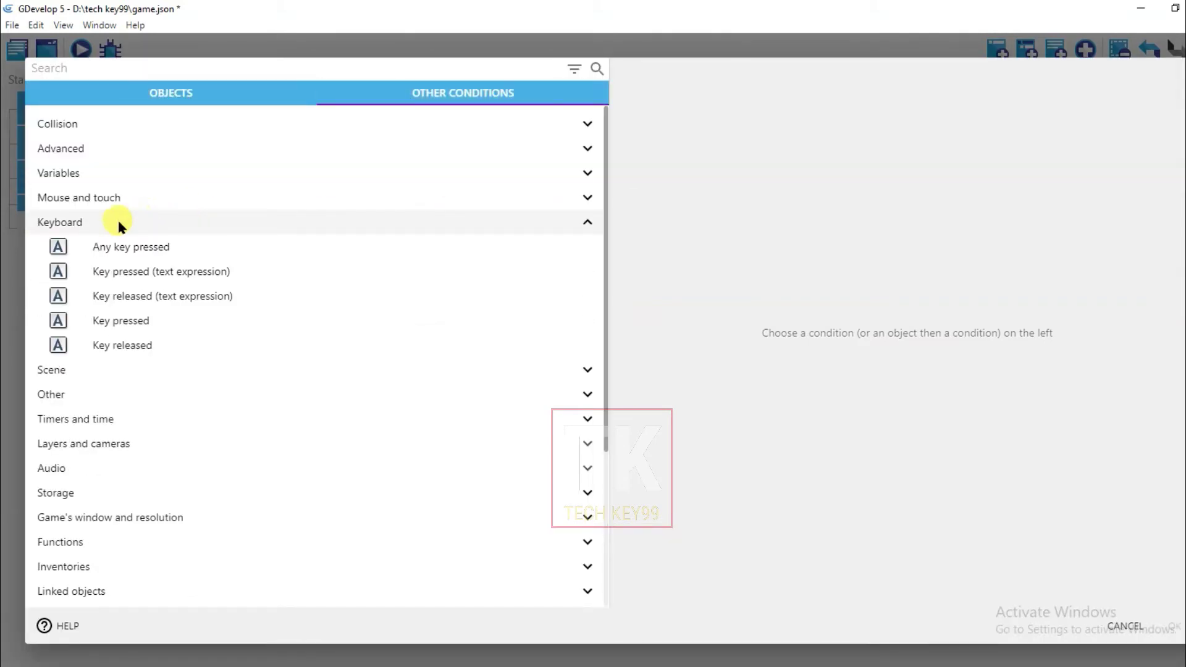
pyautogui.click(150, 317)
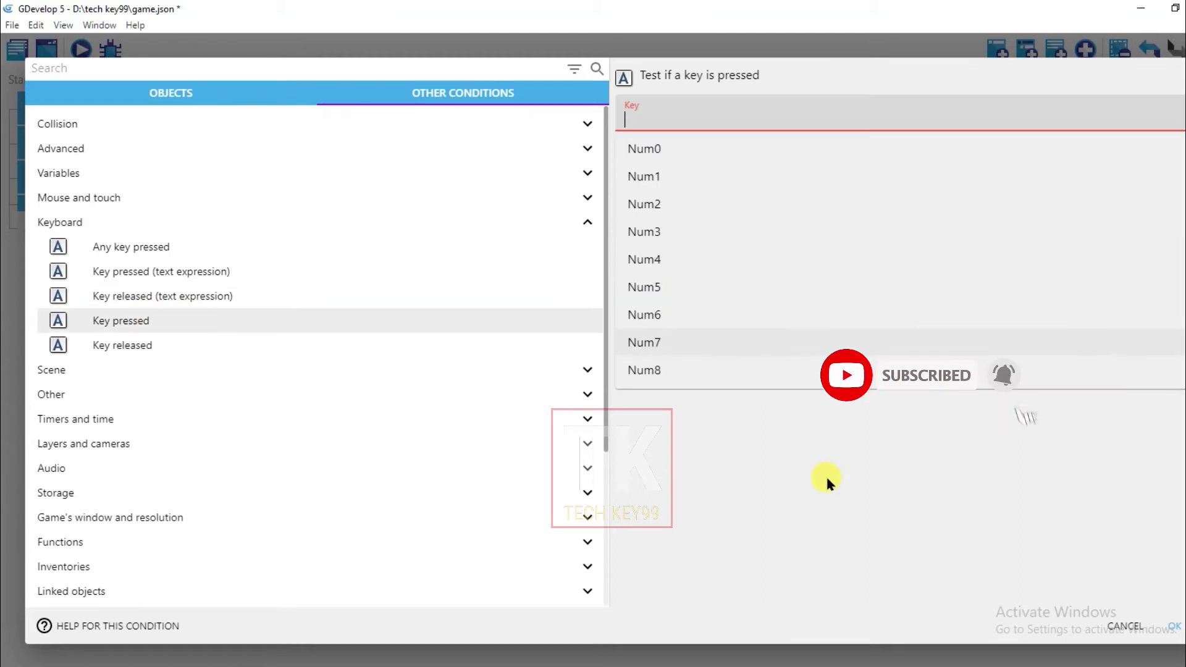
pyautogui.write('space')
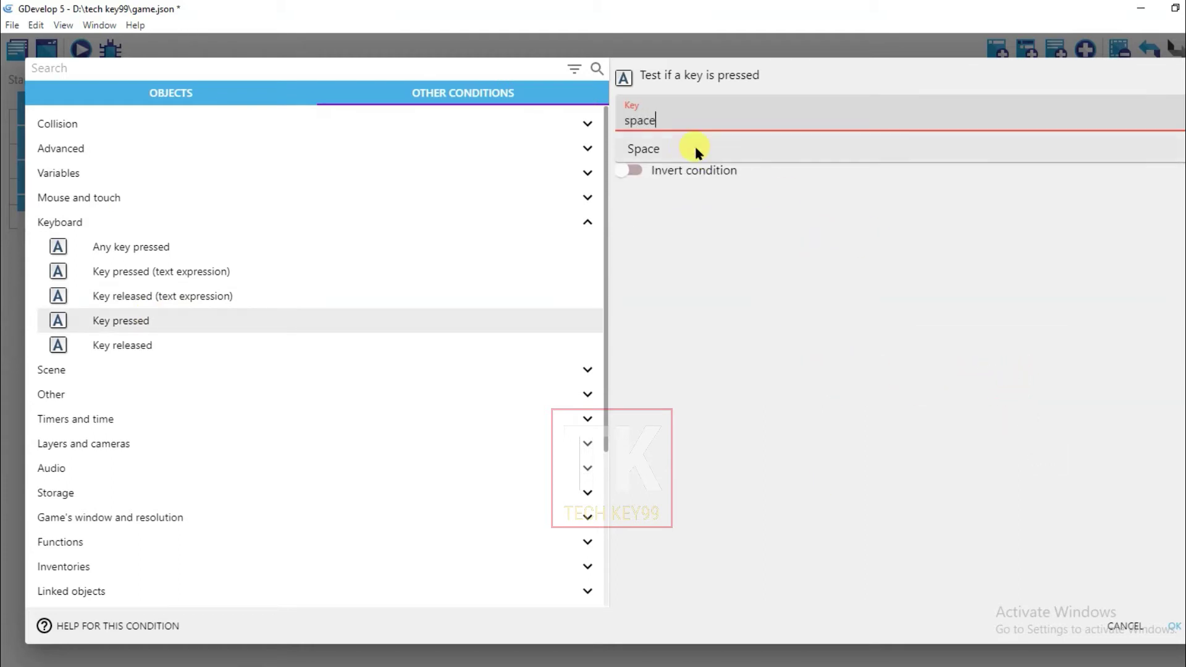
pyautogui.click(675, 151)
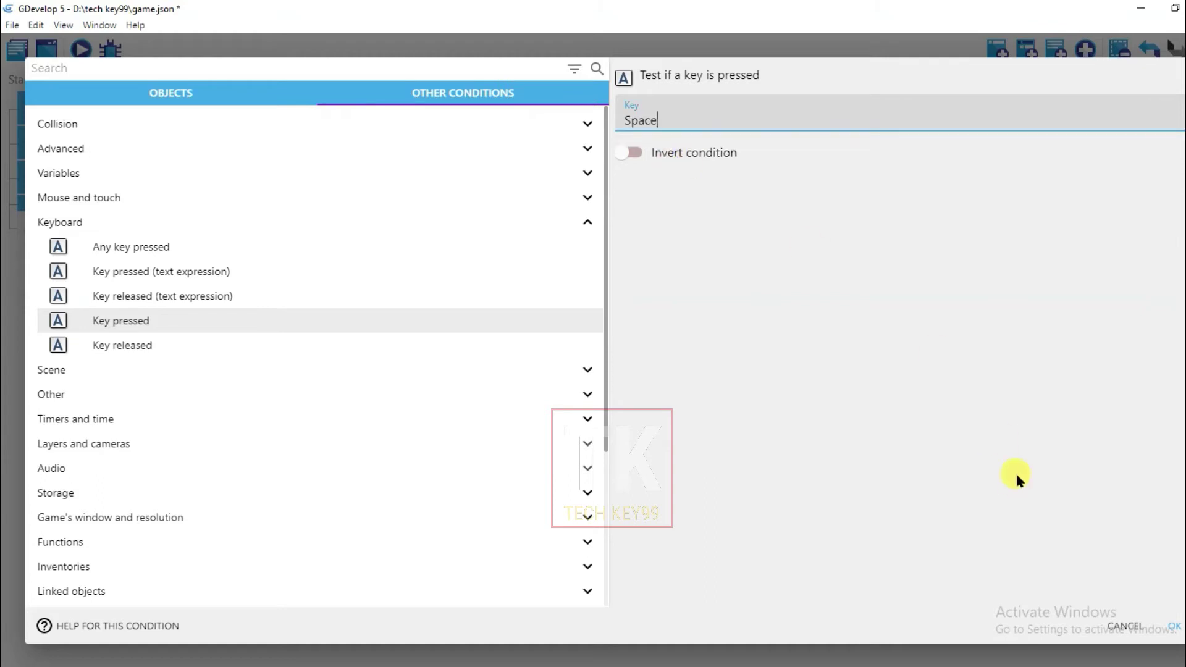
pyautogui.click(1172, 627)
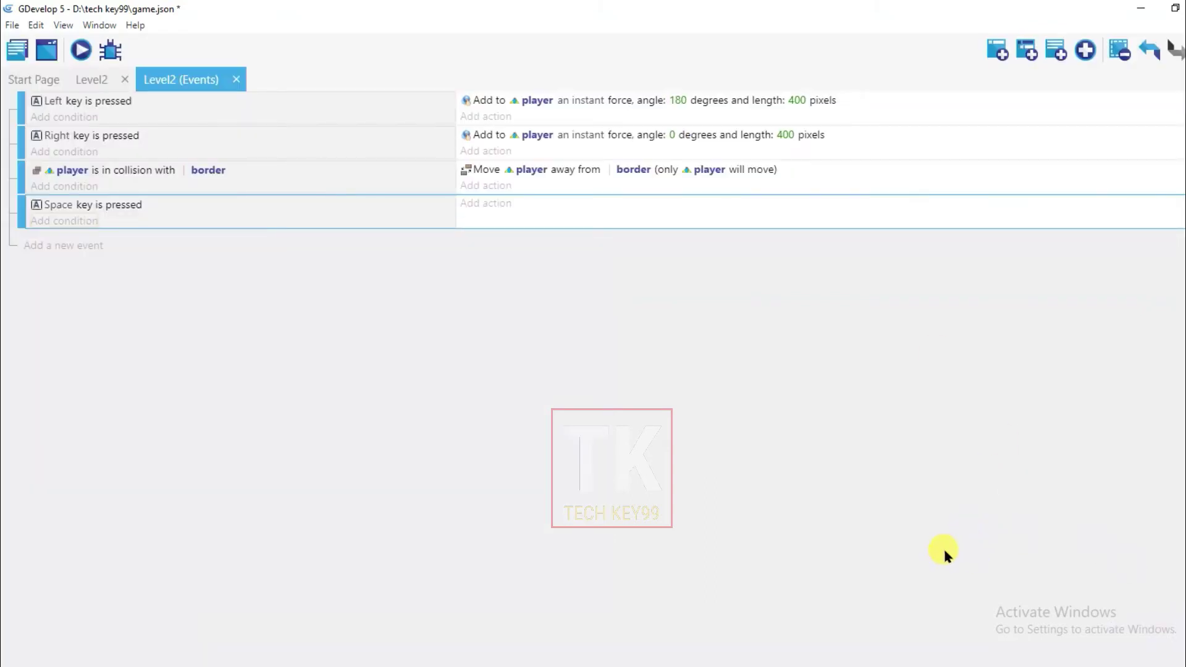
# Add an action to the Space key event that creates a bullet object at X position player.X() and Y position player.Y().
pyautogui.click(477, 206)
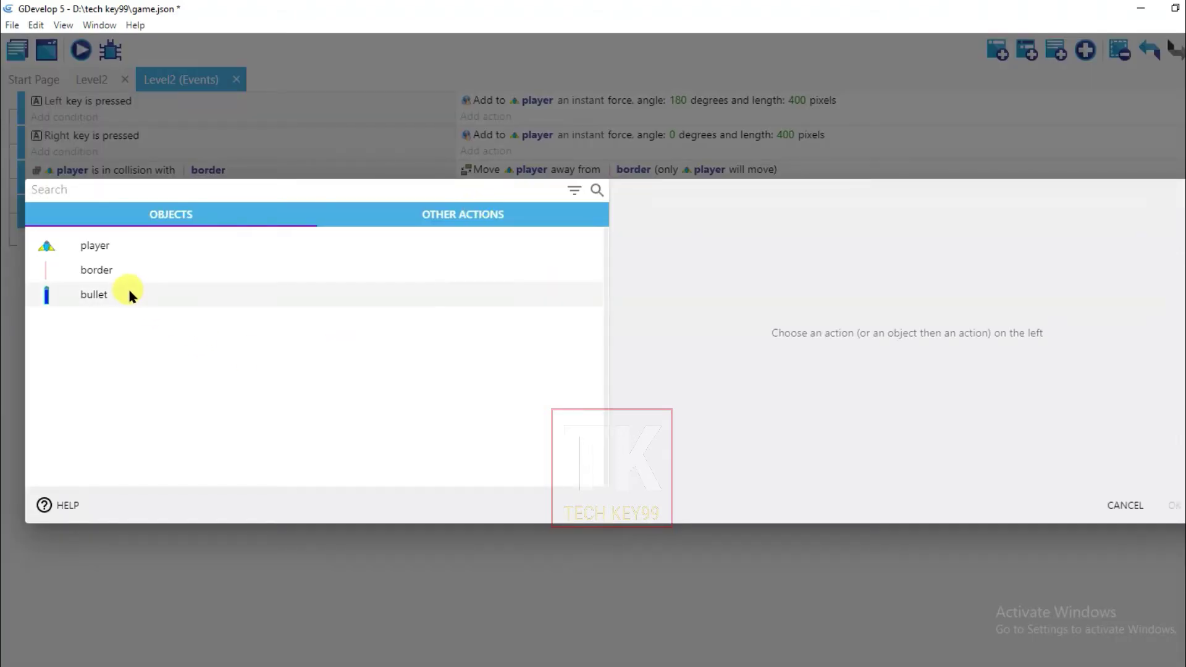
pyautogui.click(163, 293)
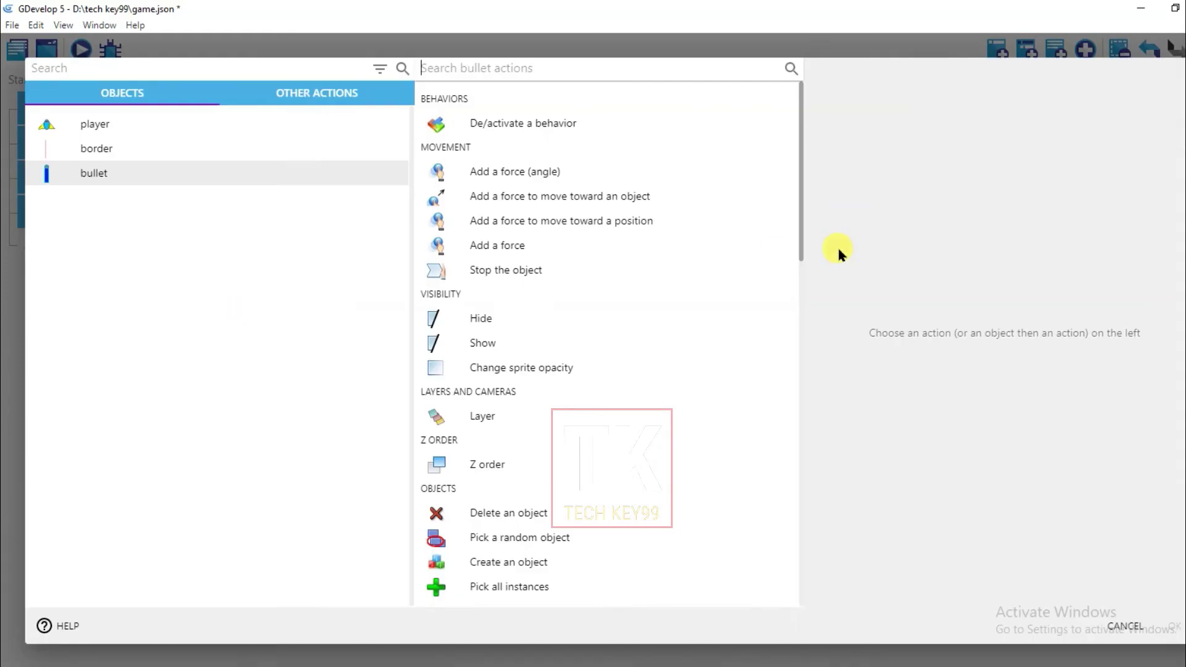
pyautogui.scroll(-4, 700, 234)
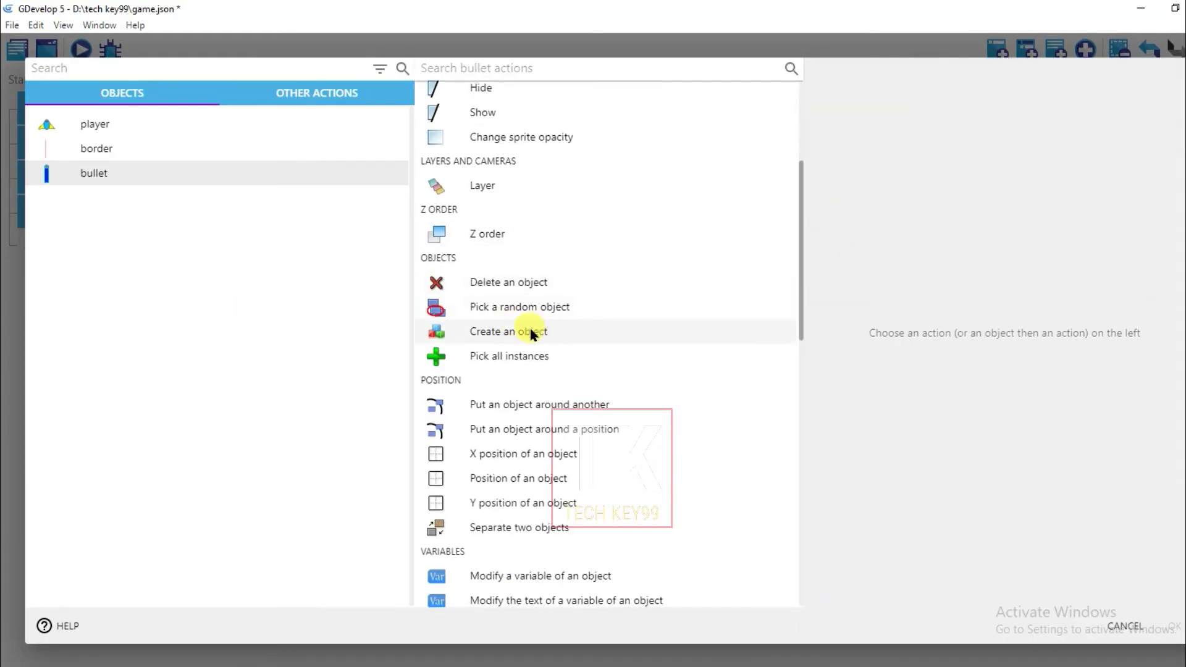
pyautogui.click(531, 333)
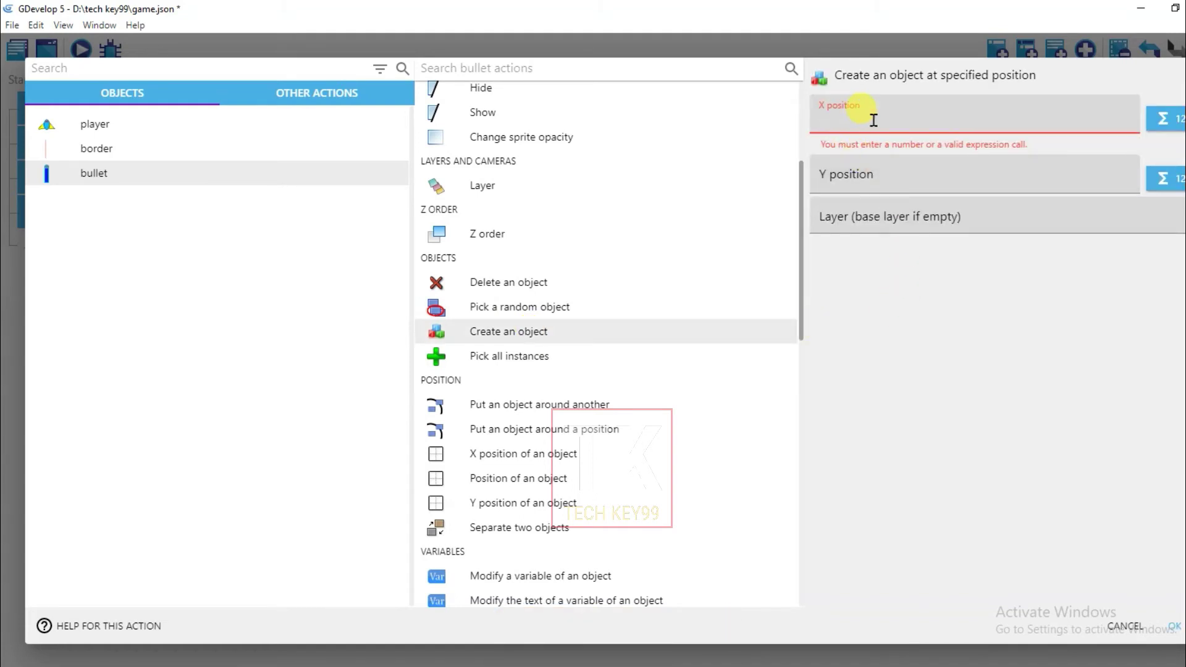
pyautogui.write('play')
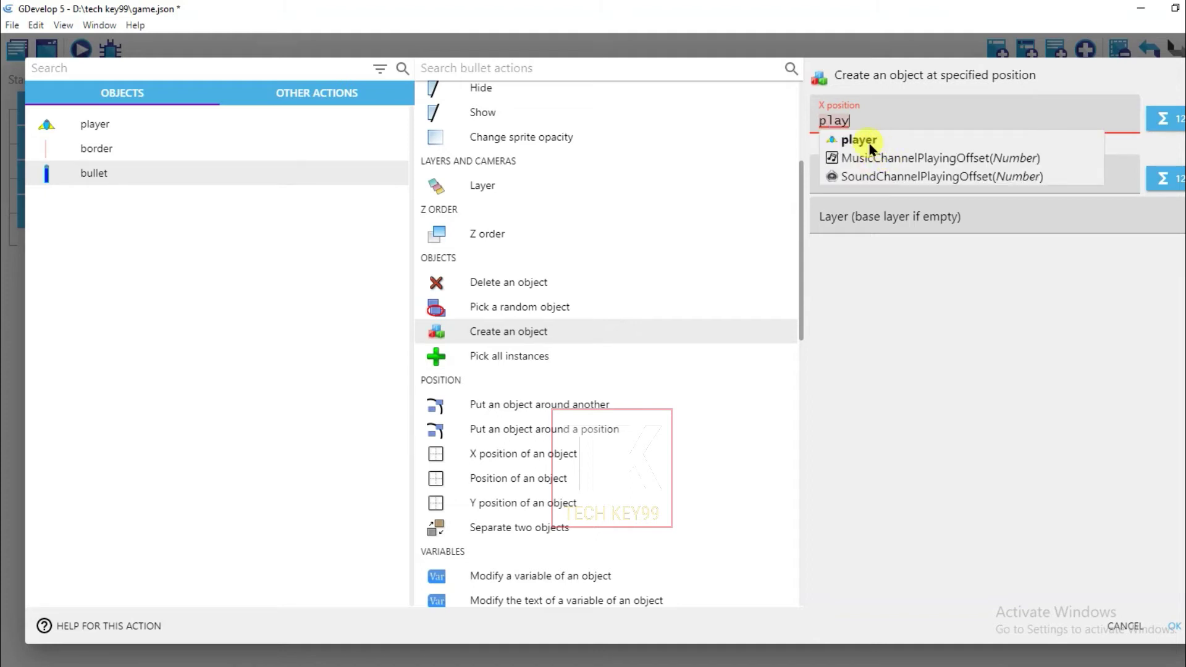
pyautogui.click(870, 142)
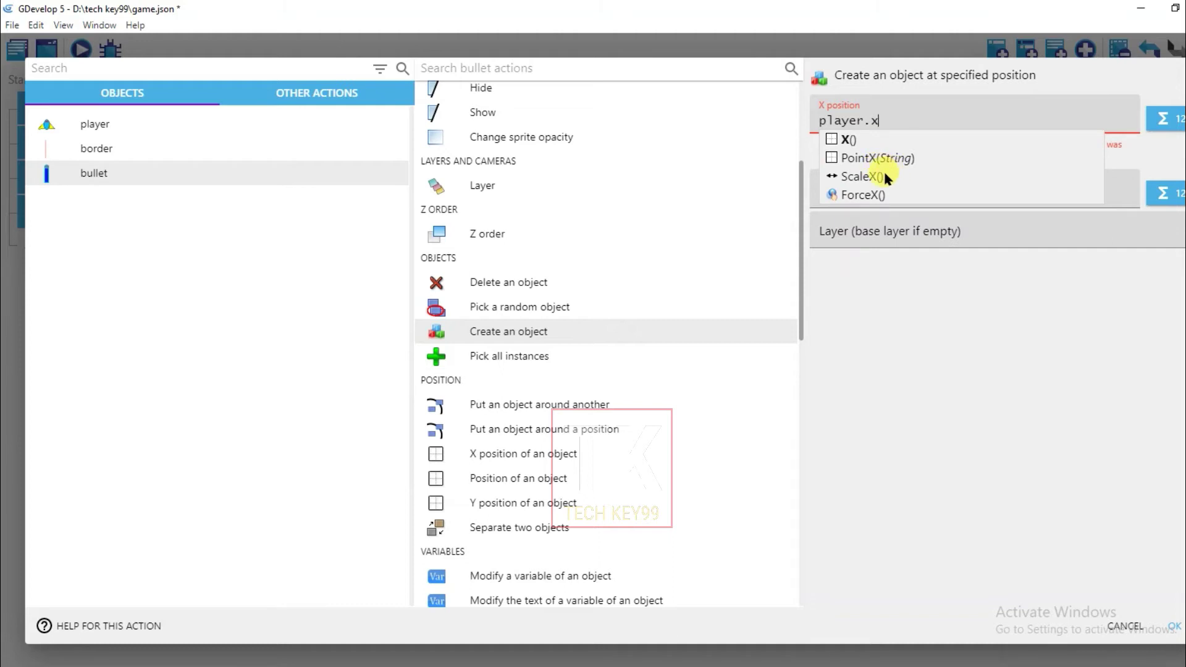
pyautogui.click(852, 142)
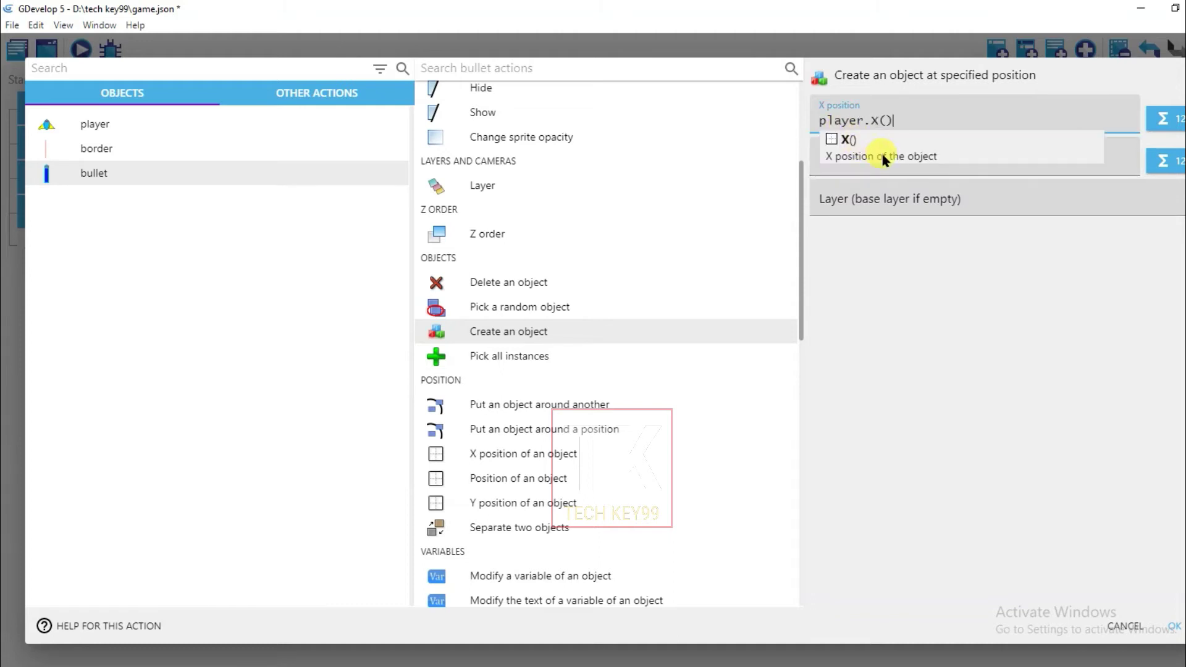
pyautogui.click(883, 165)
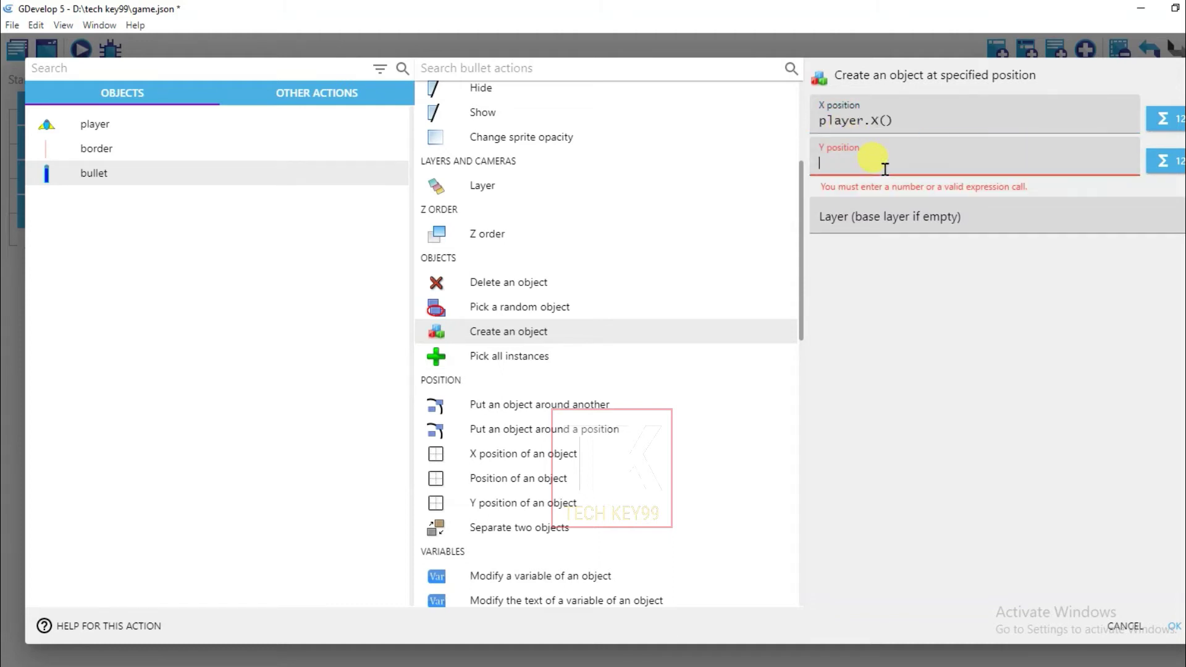
pyautogui.write('player')
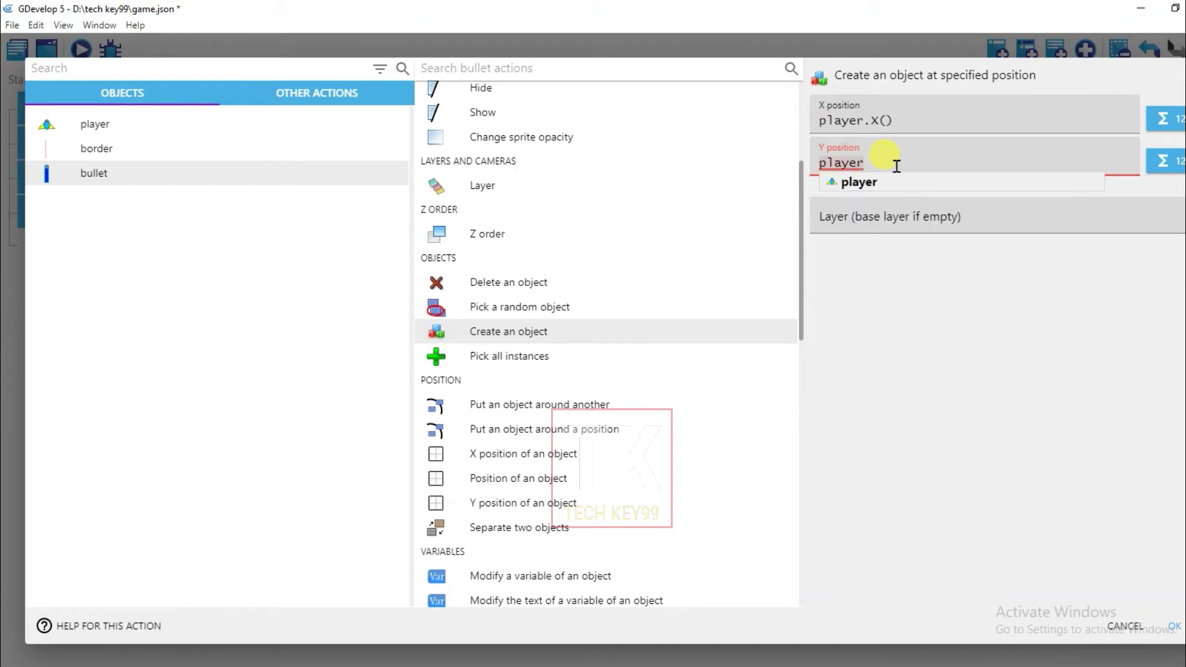
pyautogui.write('.y')
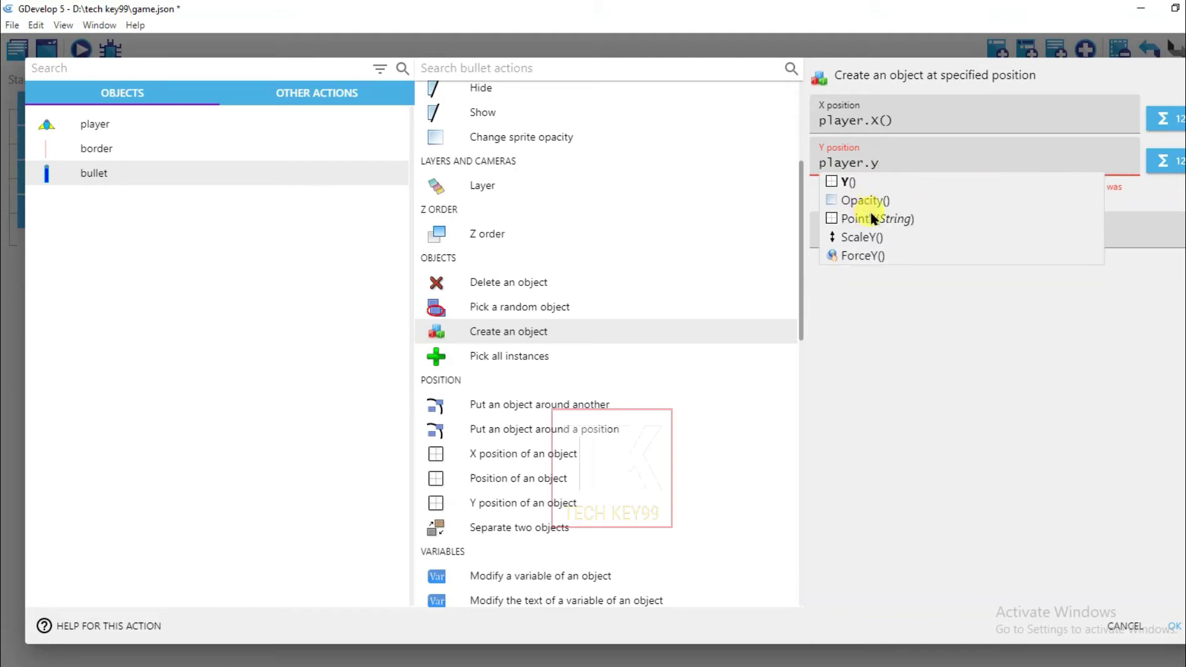
pyautogui.click(847, 181)
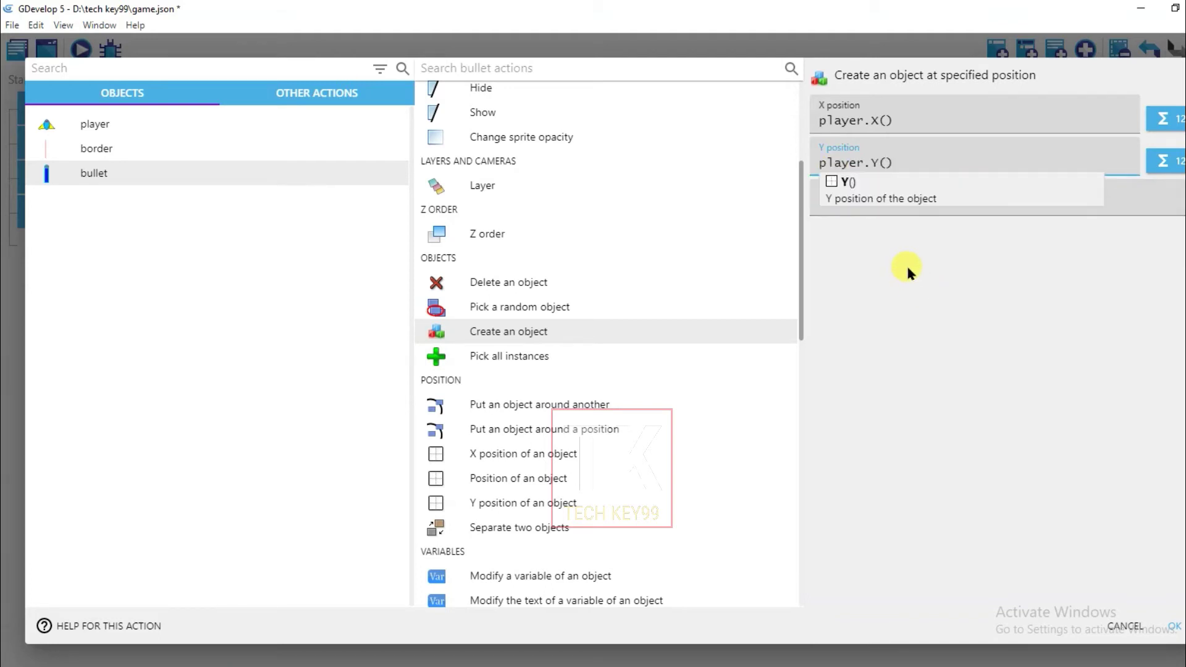
pyautogui.click(1172, 627)
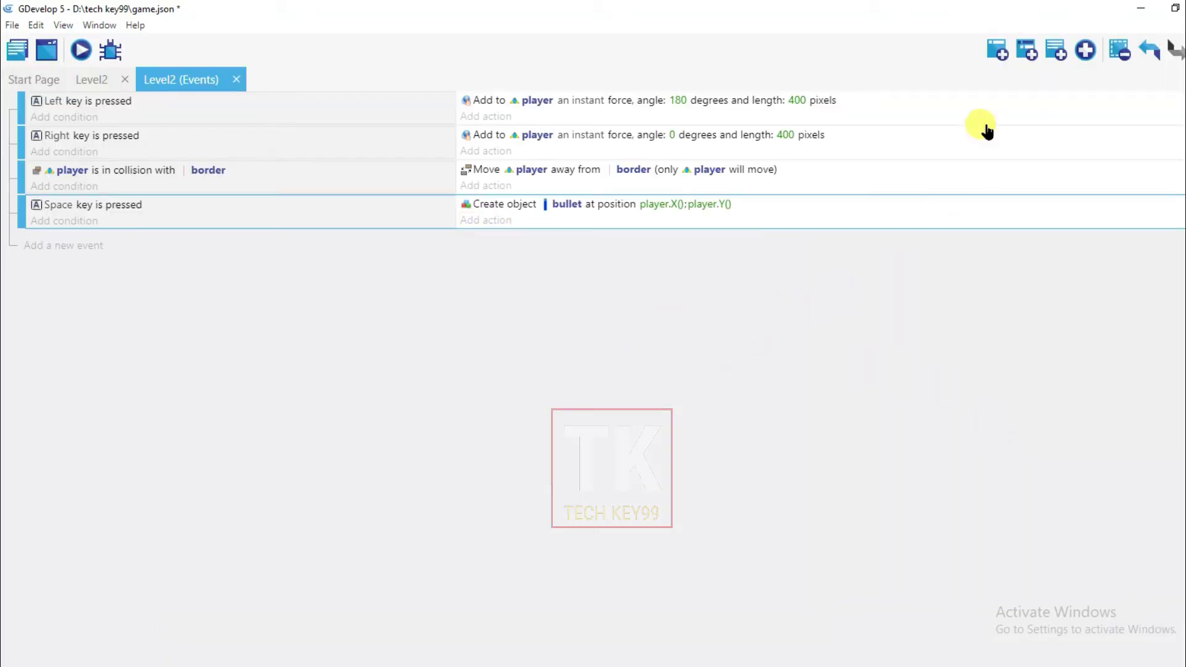
# Add a new event without conditions that applies an instant force to the bullet at angle 270 with a speed of 400 pixels per second.
pyautogui.click(996, 49)
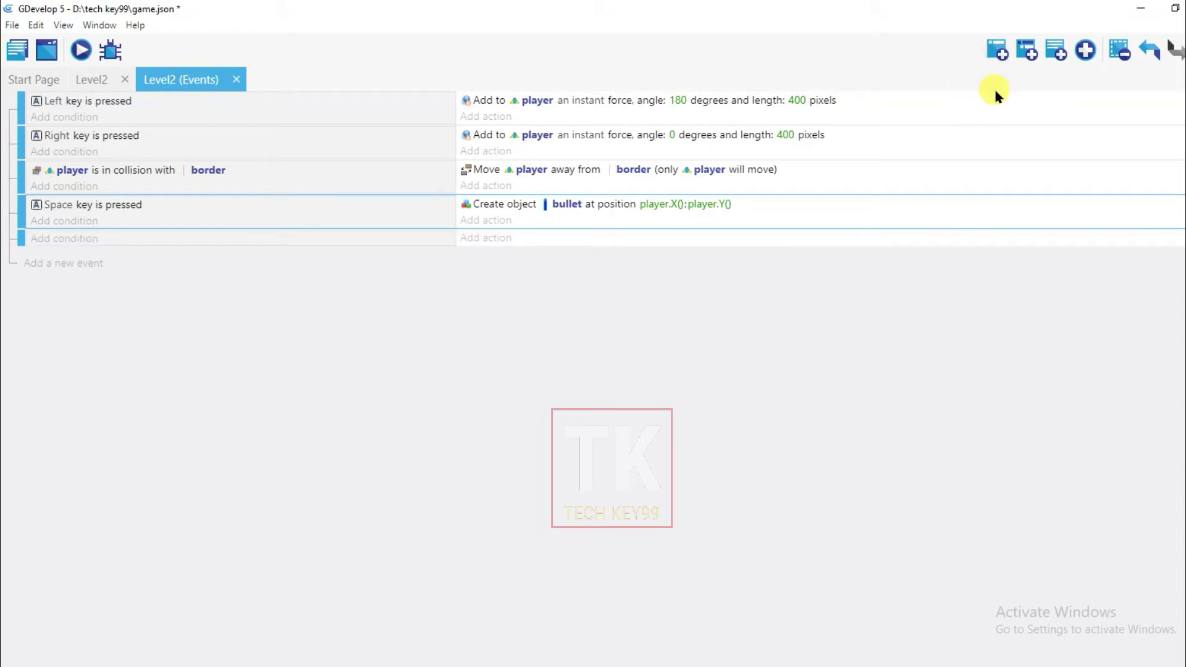
pyautogui.click(490, 240)
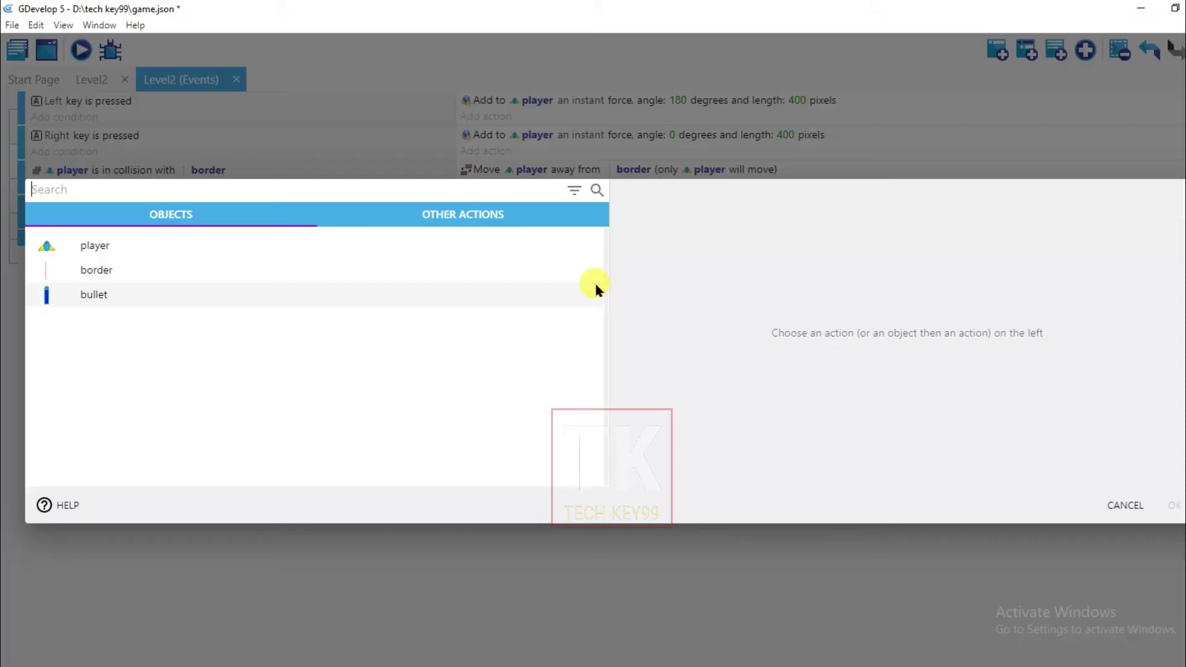
pyautogui.click(153, 299)
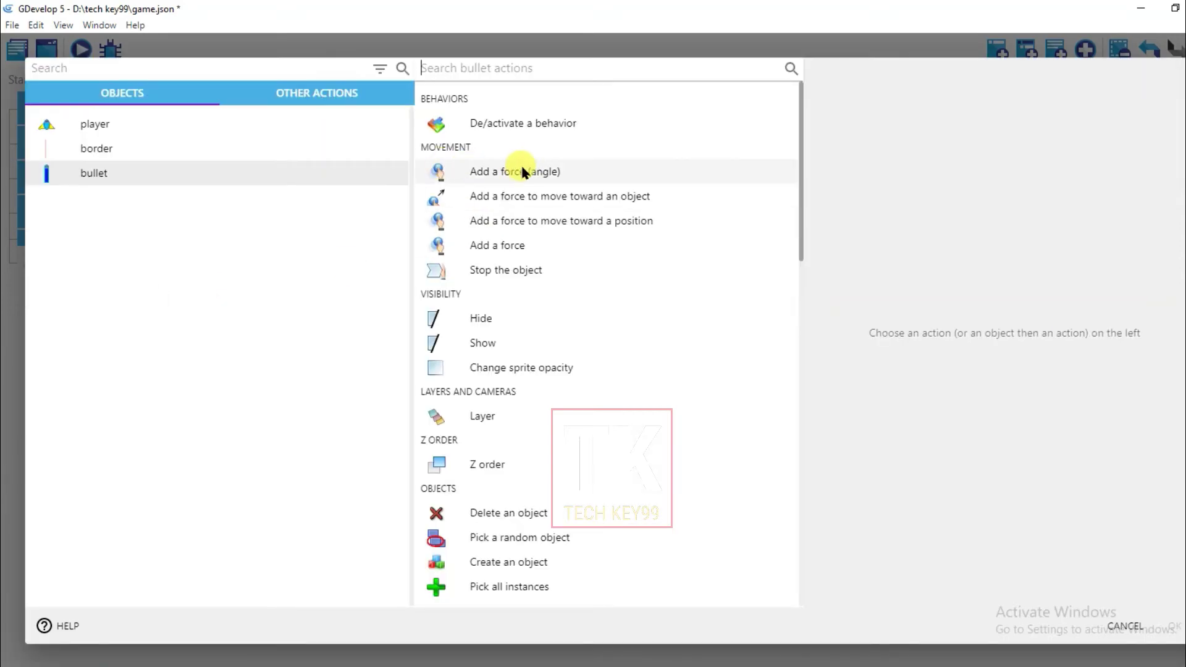
pyautogui.click(505, 175)
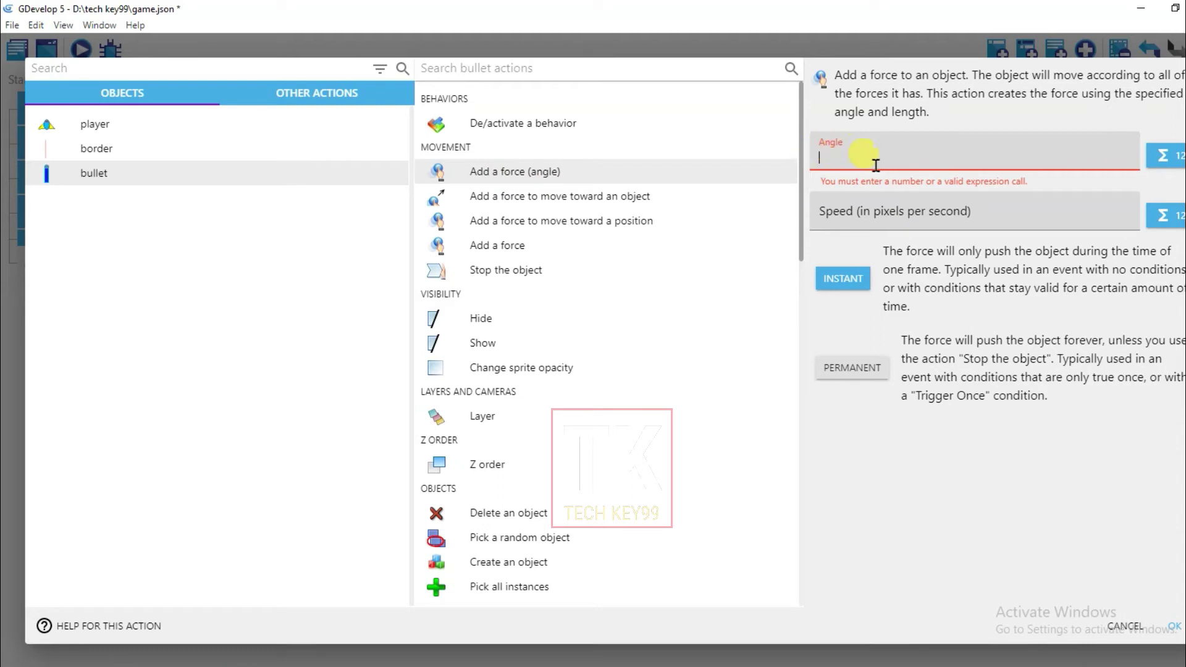
pyautogui.write('270')
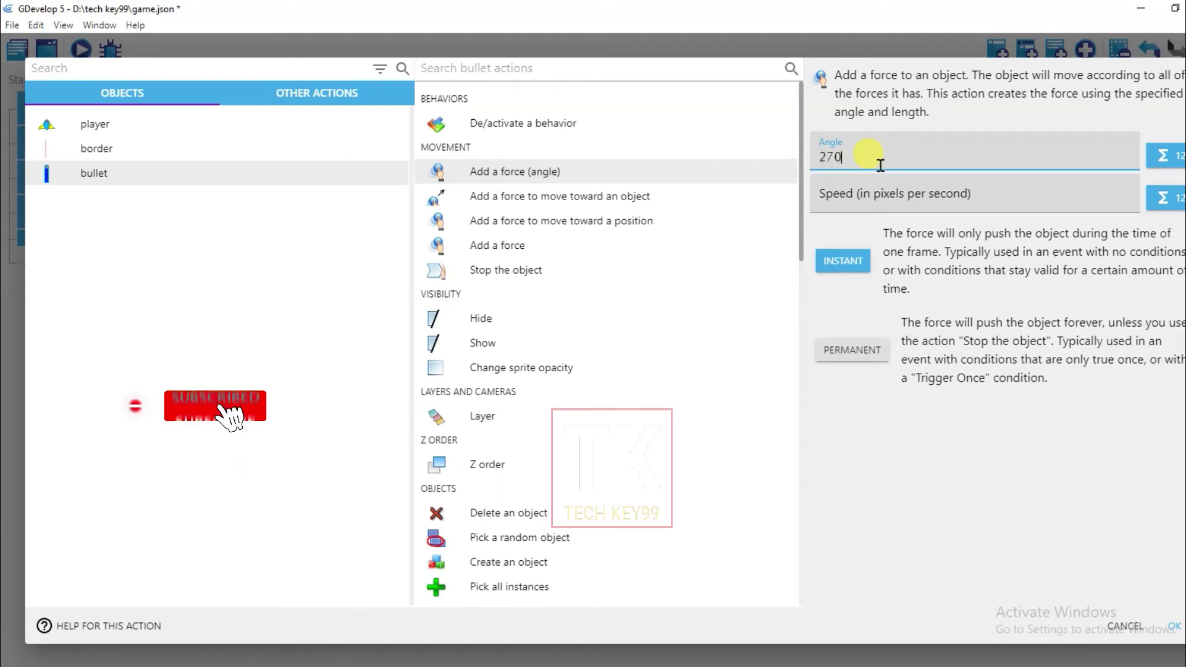
pyautogui.click(865, 196)
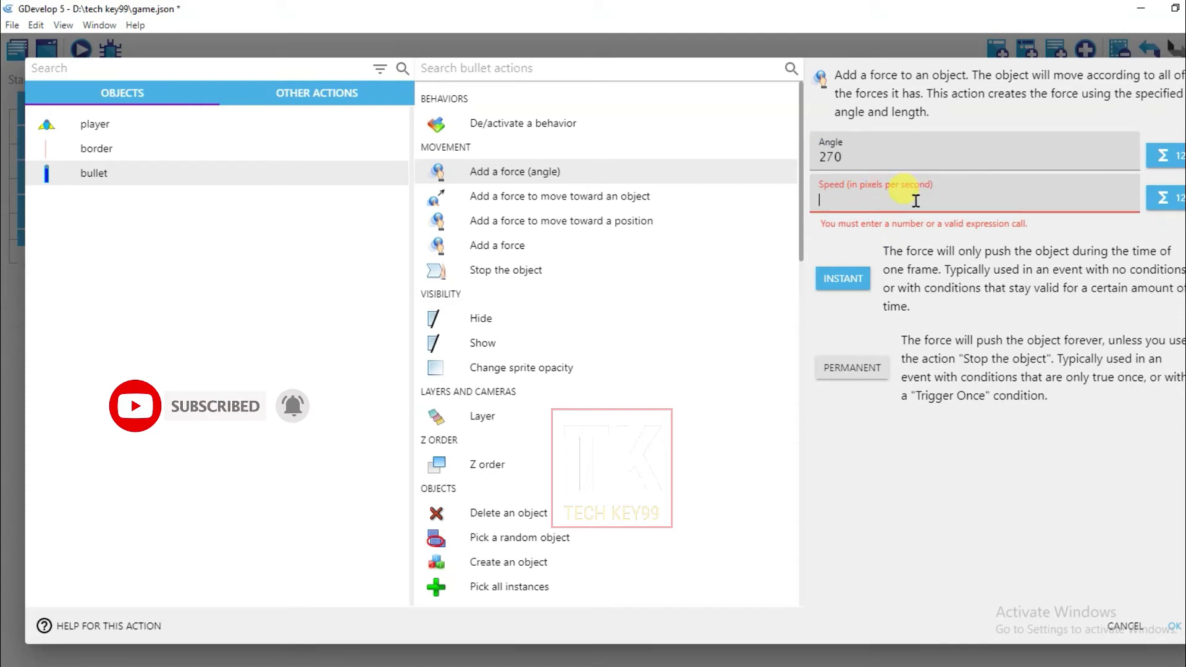
pyautogui.write('400')
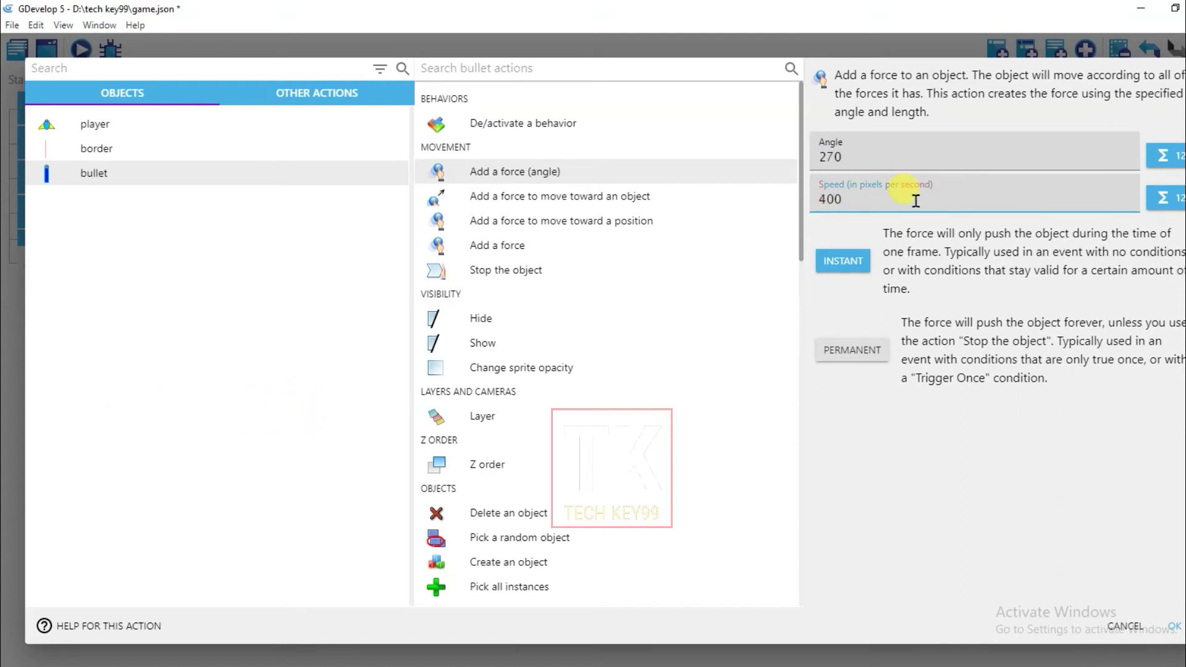
pyautogui.click(1173, 627)
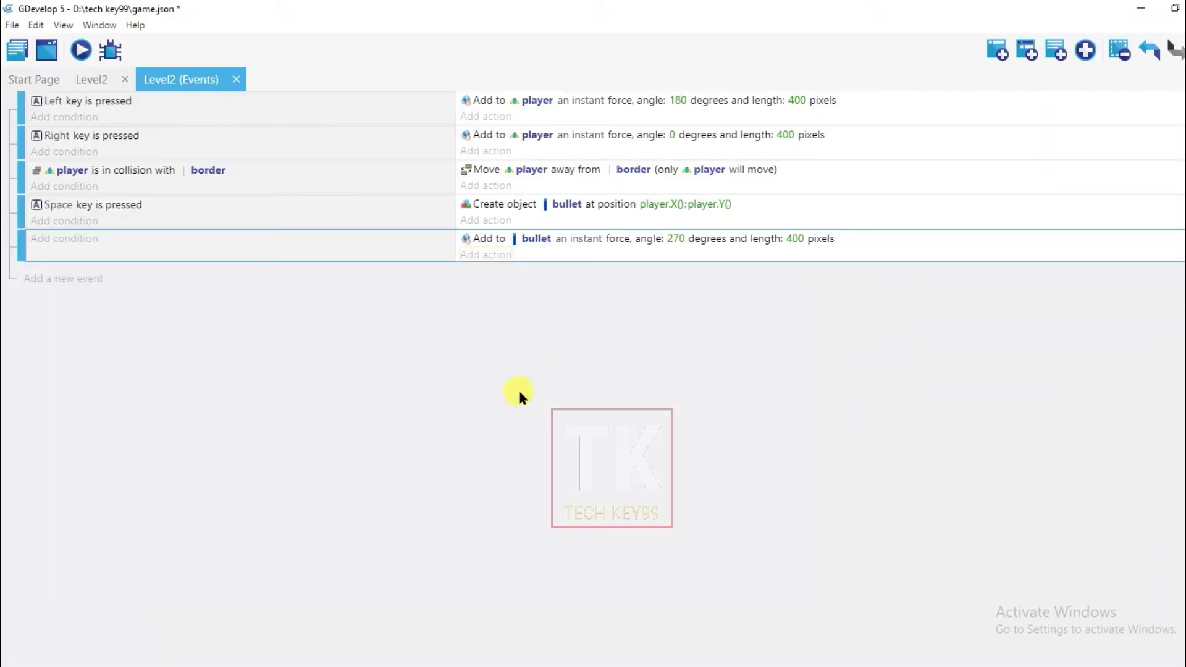
# Preview the game in a maximised window and fire a bullet from the player's ship.
pyautogui.click(80, 51)
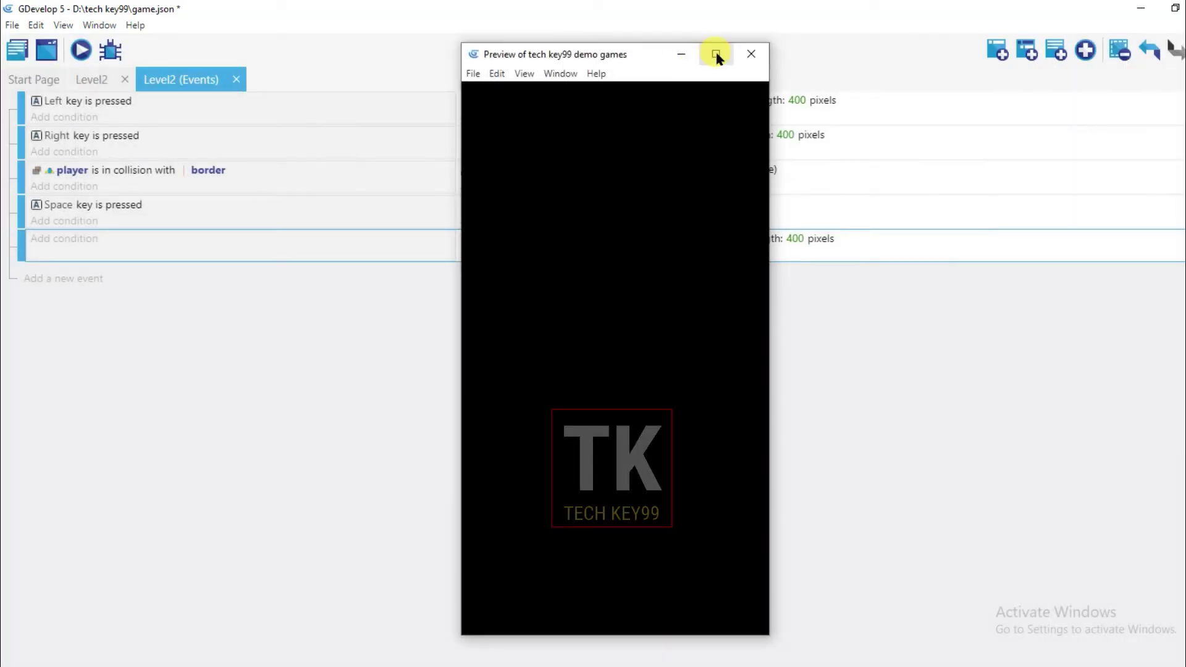
pyautogui.click(716, 55)
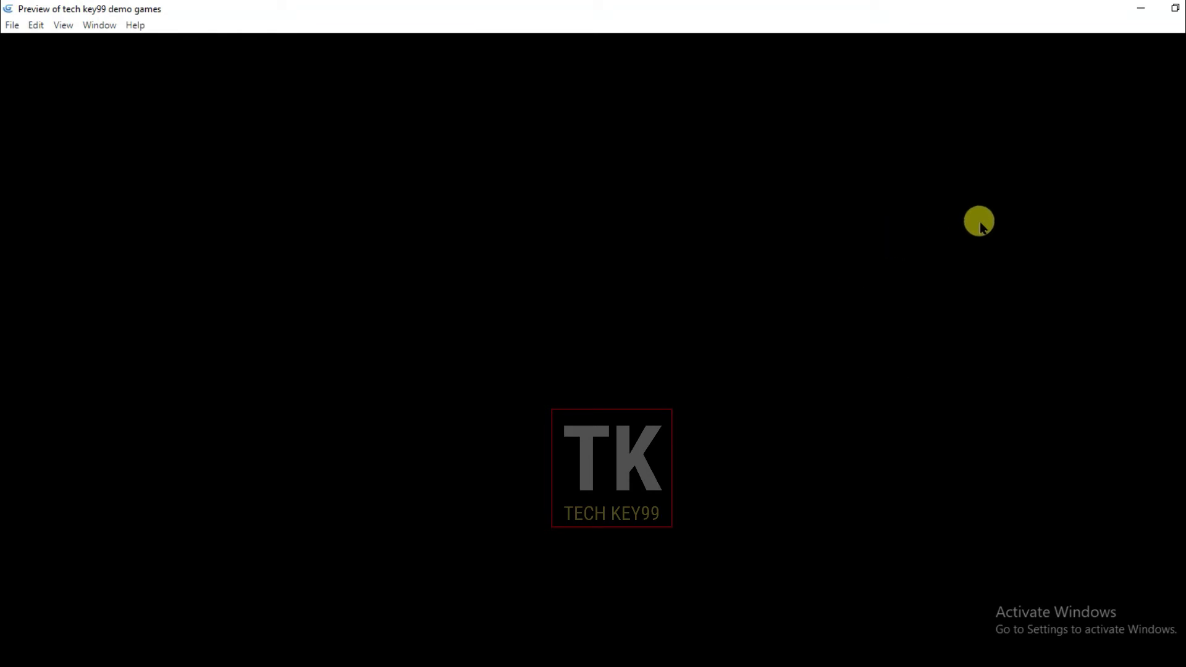
pyautogui.press('space')
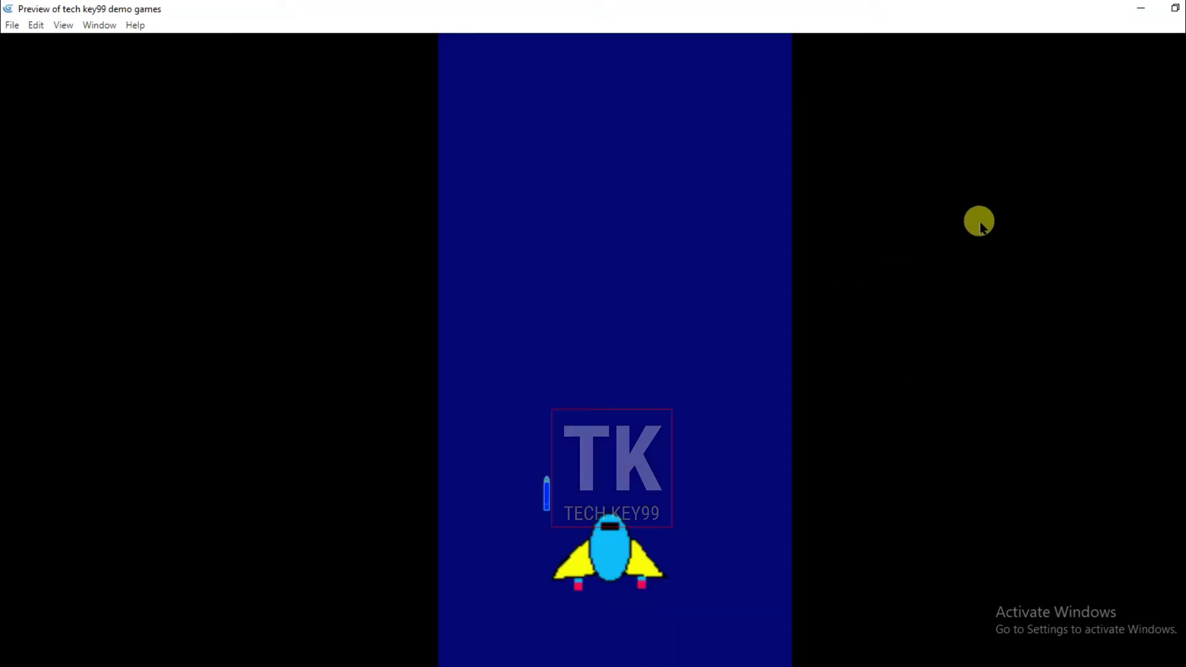
# Fire a series of bullets from the player's ship to check their launch position, and close the preview.
pyautogui.press('space')
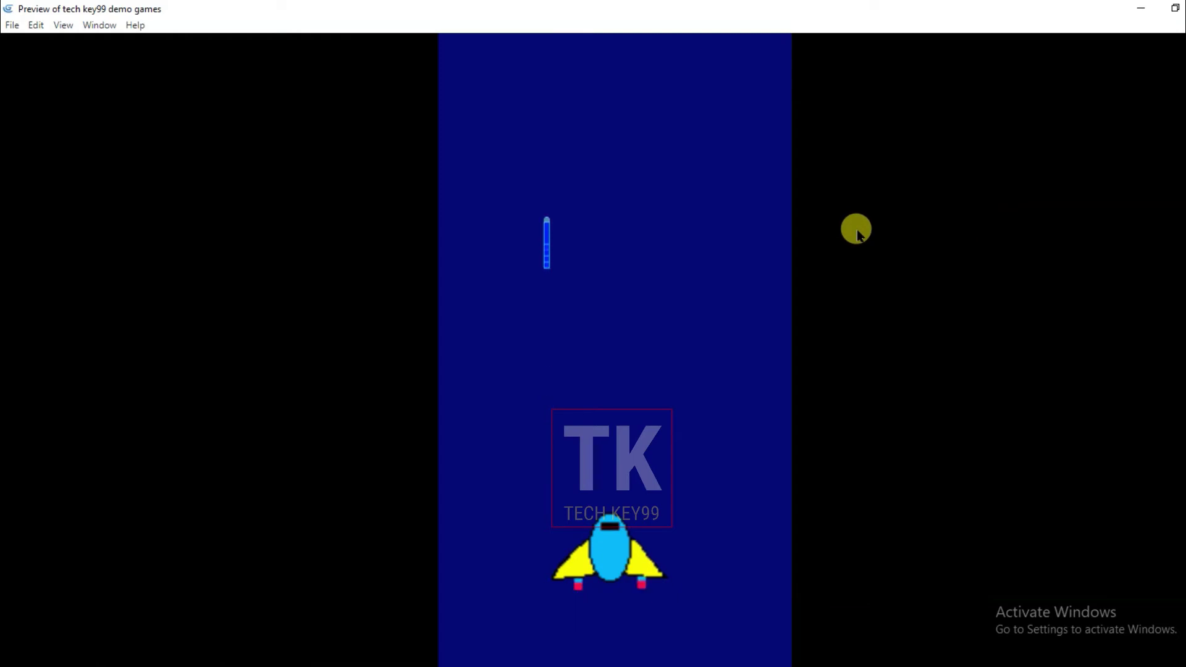
pyautogui.press('space')
pyautogui.press('space')
pyautogui.press('space')
pyautogui.press('space')
pyautogui.press('space')
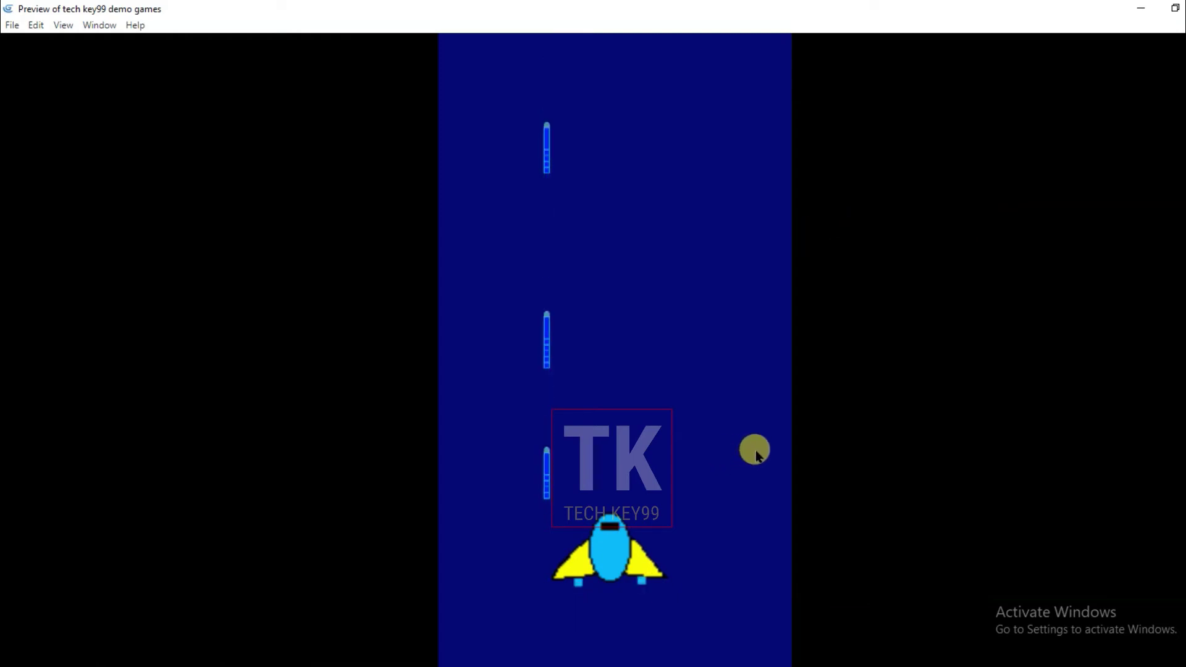
pyautogui.press('space')
pyautogui.press('space')
pyautogui.press('space')
pyautogui.press('space')
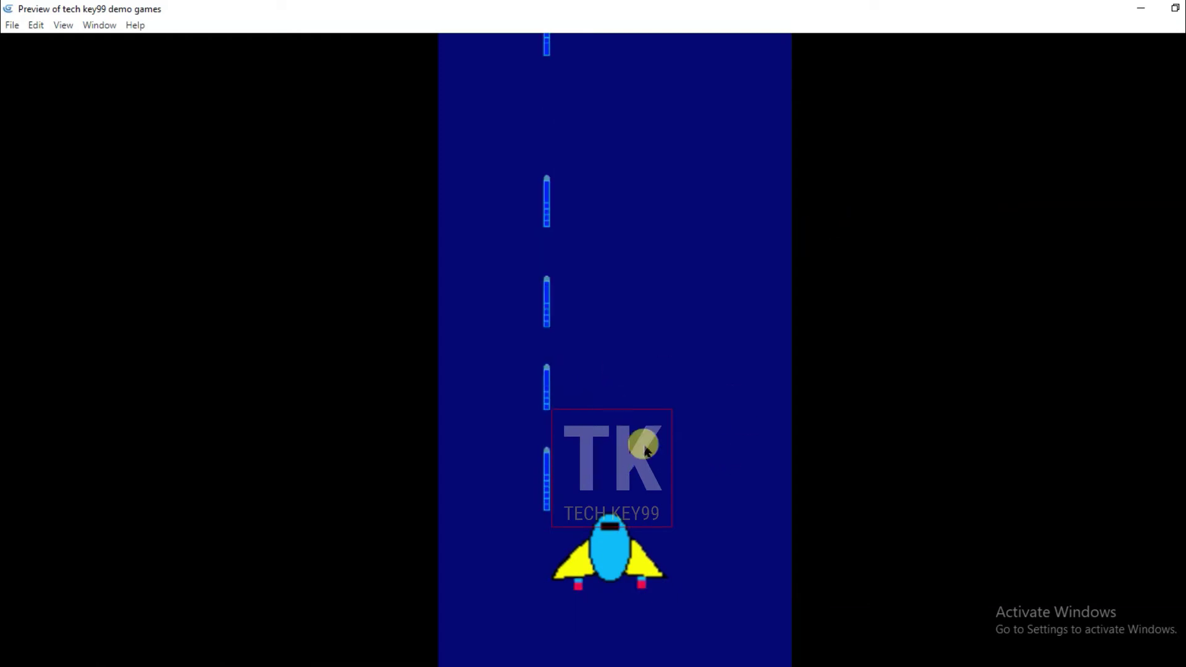
pyautogui.press('space')
pyautogui.press('space')
pyautogui.press('space')
pyautogui.press('space')
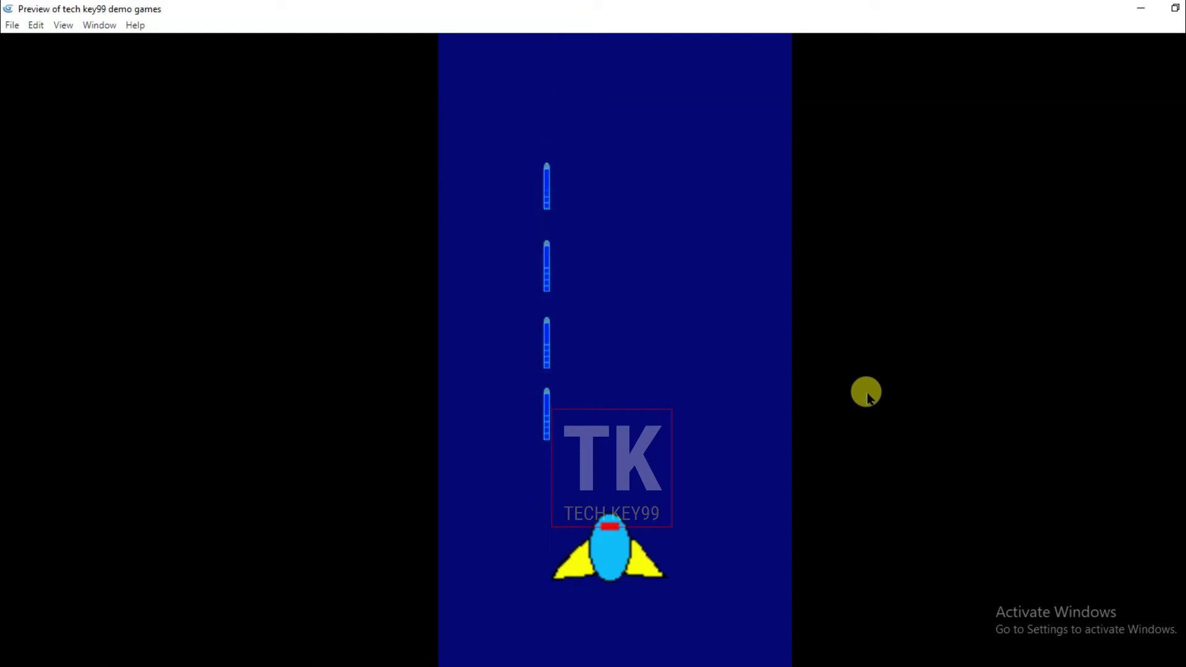
pyautogui.press('space')
pyautogui.press('space')
pyautogui.press('space')
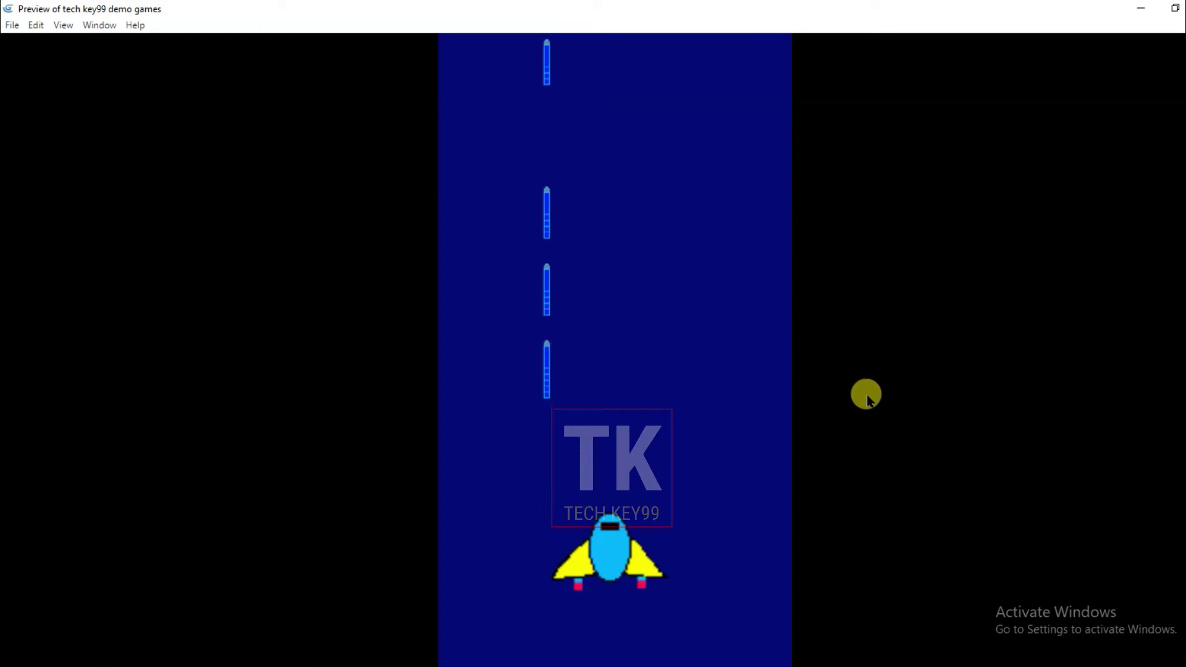
pyautogui.press('space')
pyautogui.press('space')
pyautogui.press('space')
pyautogui.press('space')
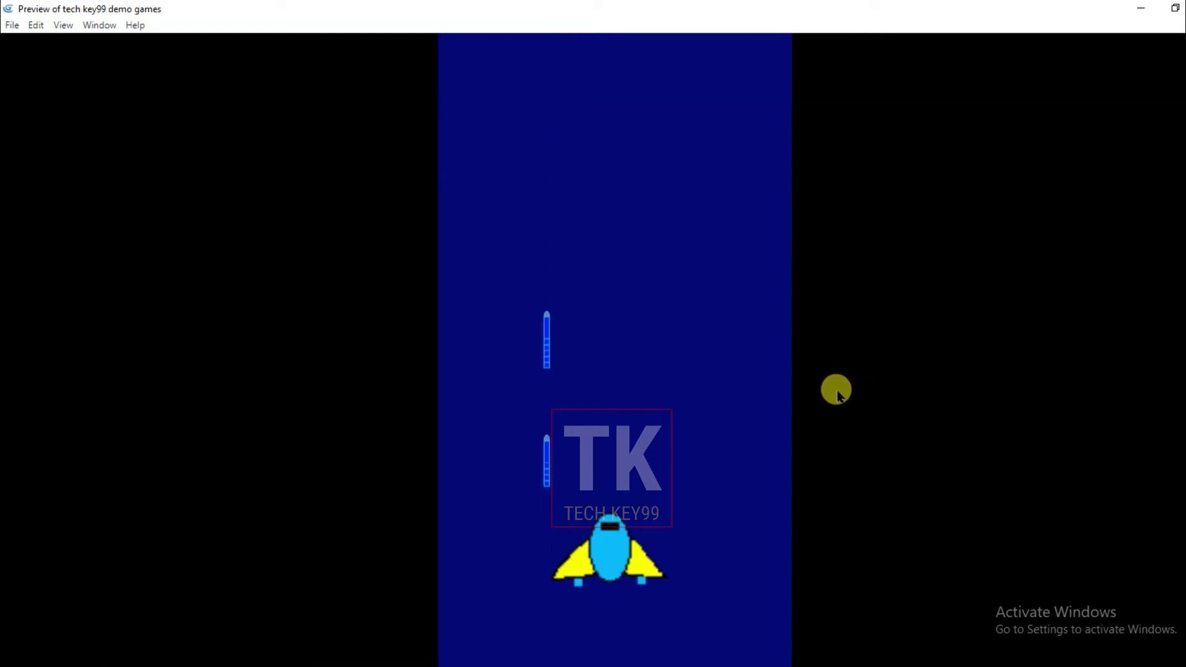
pyautogui.press('space')
pyautogui.press('space')
pyautogui.press('space')
pyautogui.press('space')
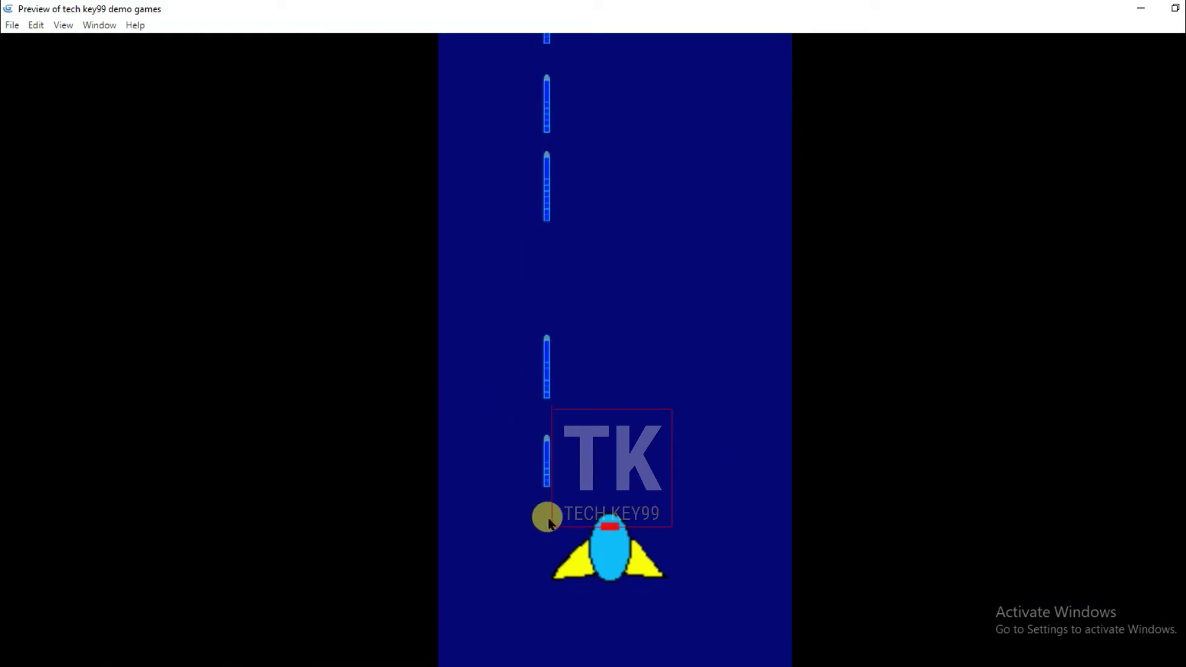
pyautogui.press('space')
pyautogui.press('space')
pyautogui.press('space')
pyautogui.press('space')
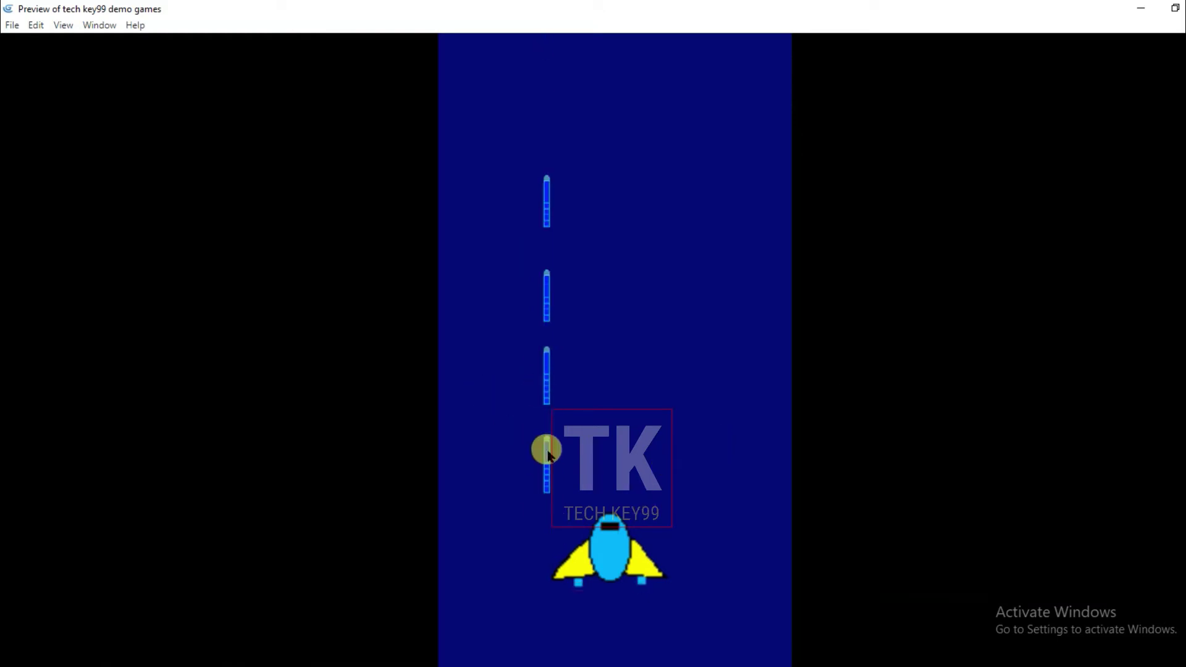
pyautogui.press('space')
pyautogui.press('space')
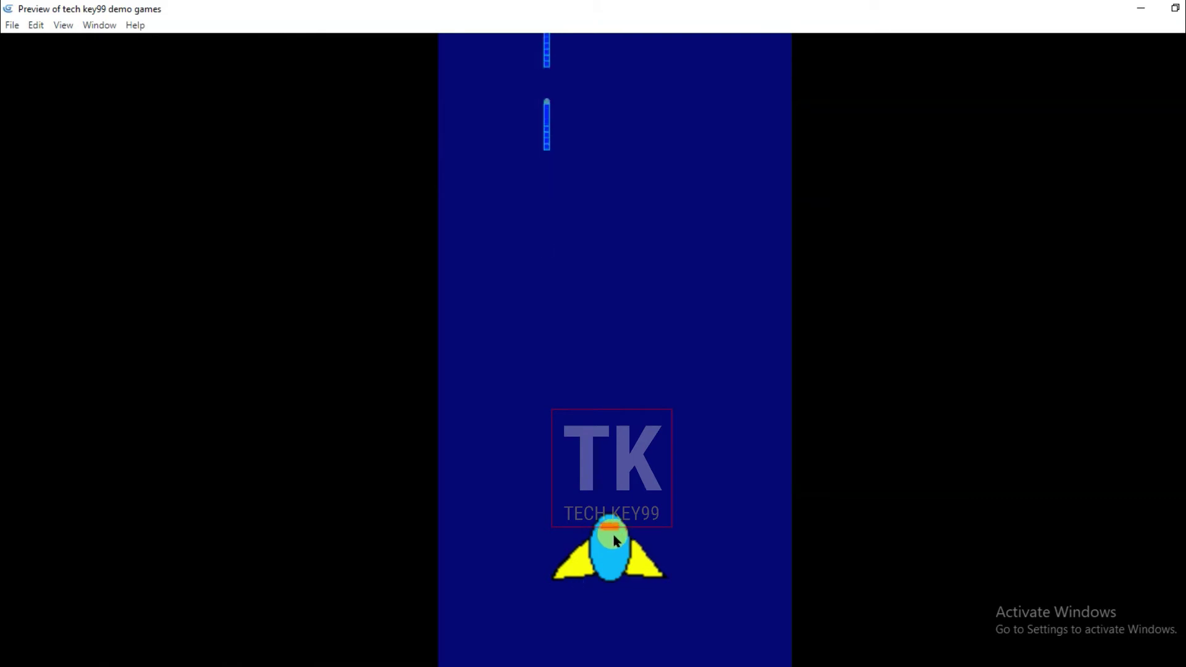
pyautogui.click(1185, 8)
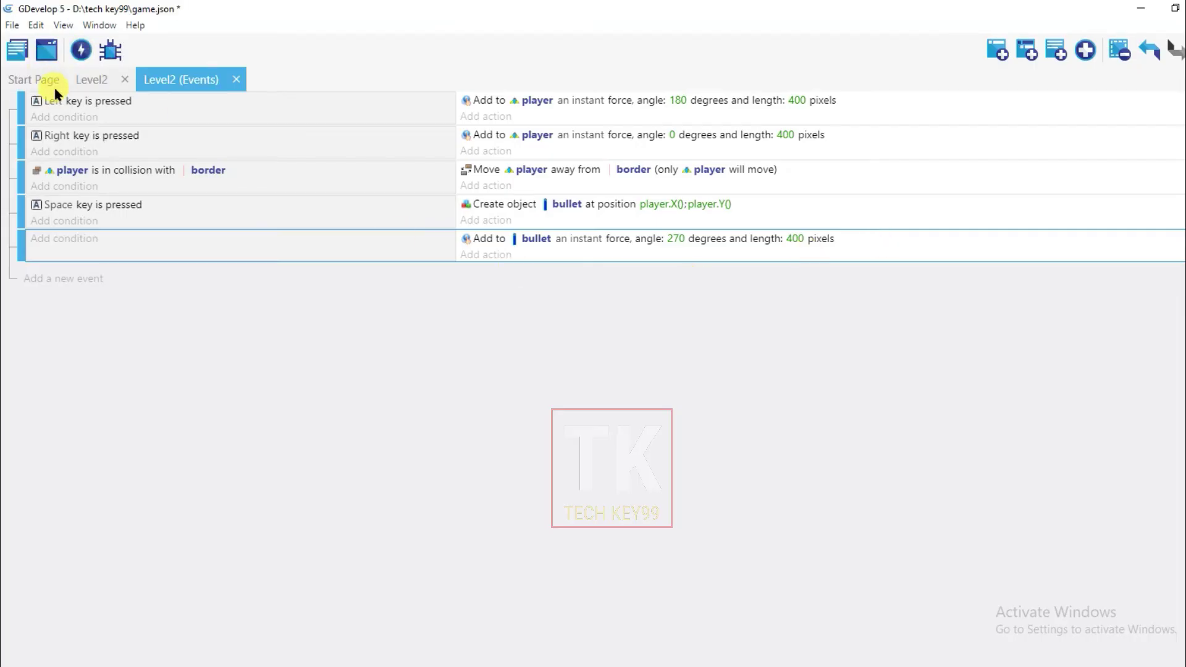
# Move the Origin point of the player object in the Level2 scene to the ship's nose area and apply the change.
pyautogui.click(91, 79)
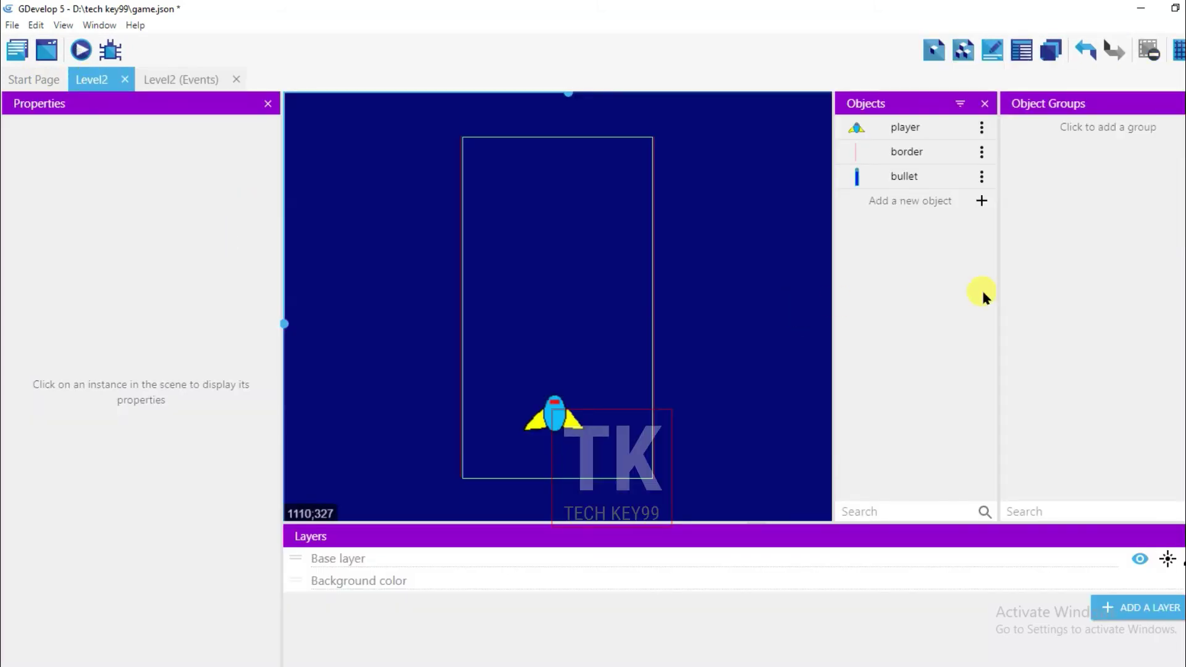
pyautogui.click(982, 128)
pyautogui.press('Escape')
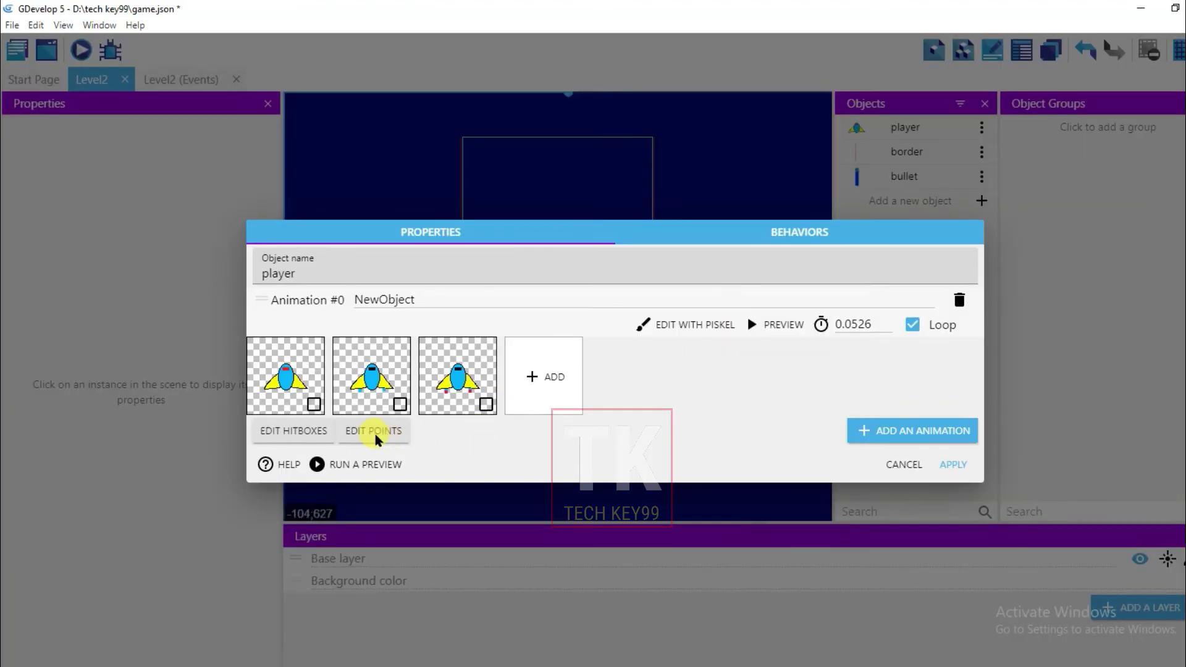
pyautogui.click(374, 433)
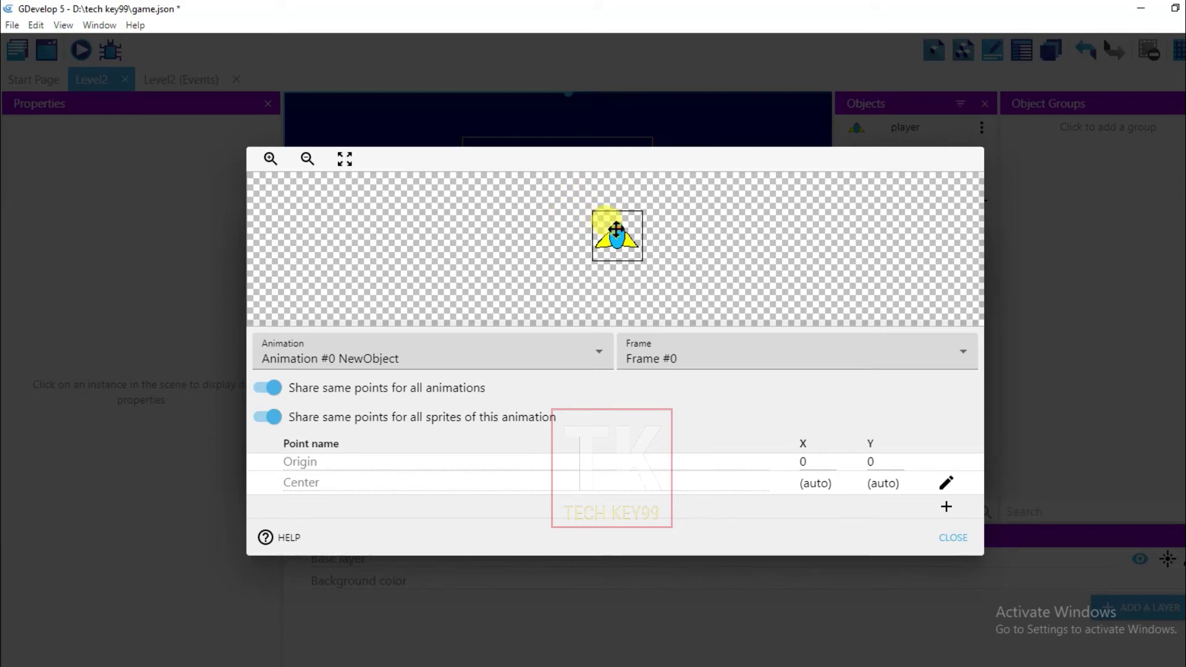
pyautogui.moveTo(616, 229); pyautogui.dragTo(616, 231)
pyautogui.click(954, 538)
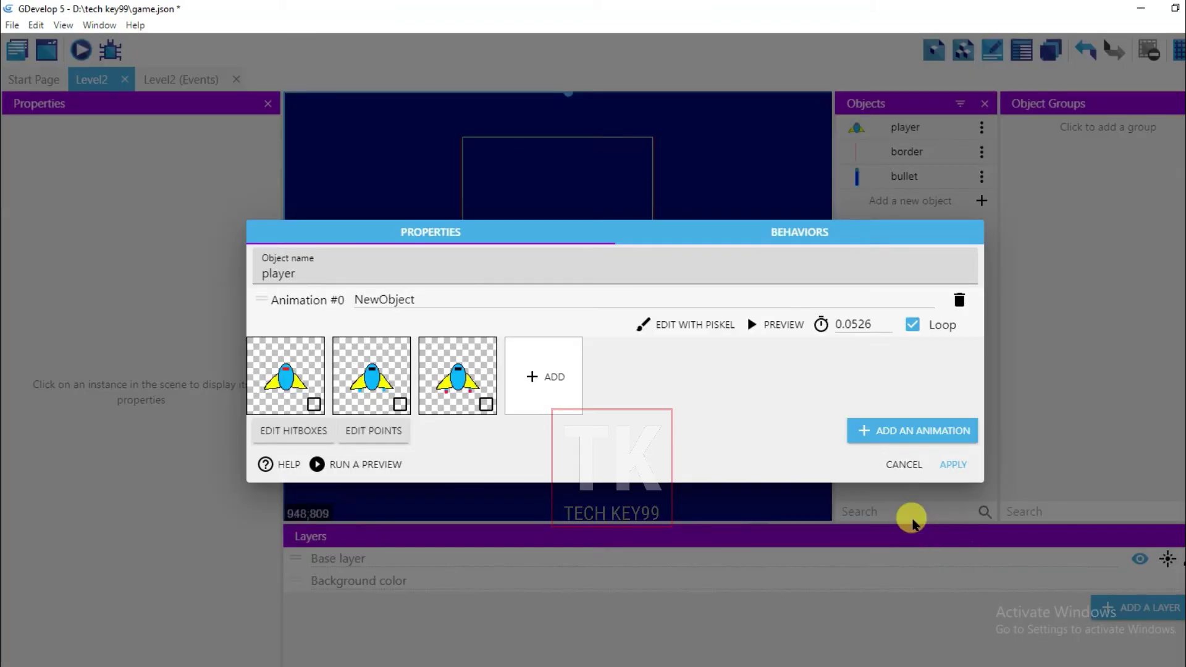
pyautogui.click(958, 465)
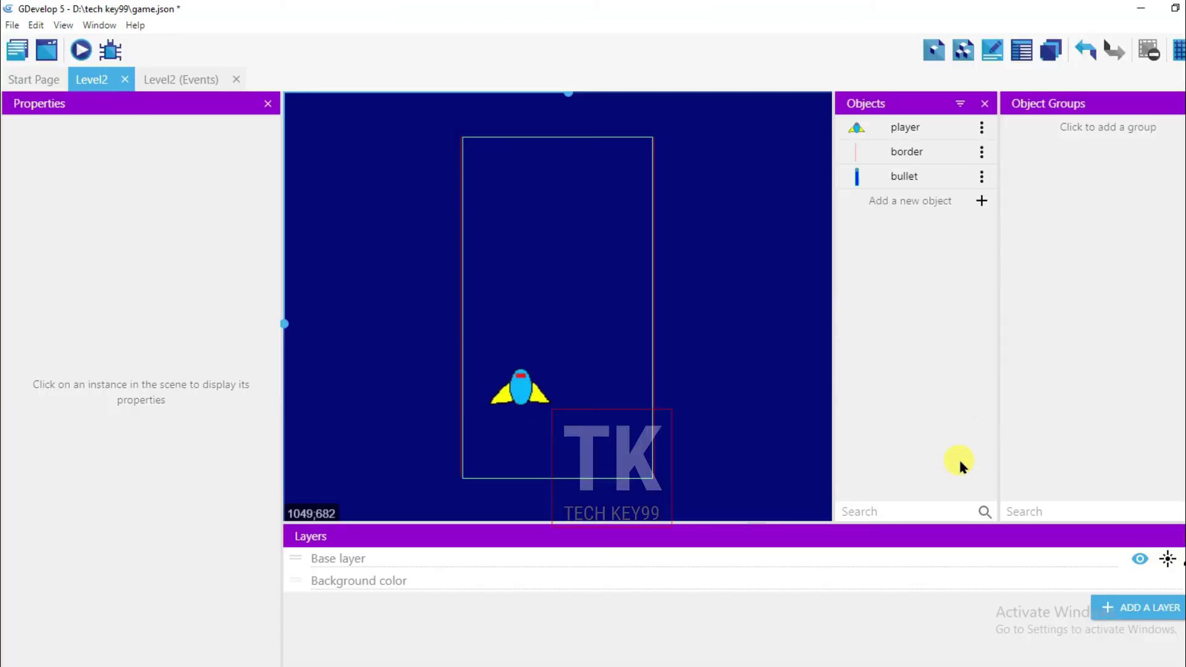
# Preview the game in a maximised window, fire several bullets to check the new launch point, and close the preview.
pyautogui.click(80, 51)
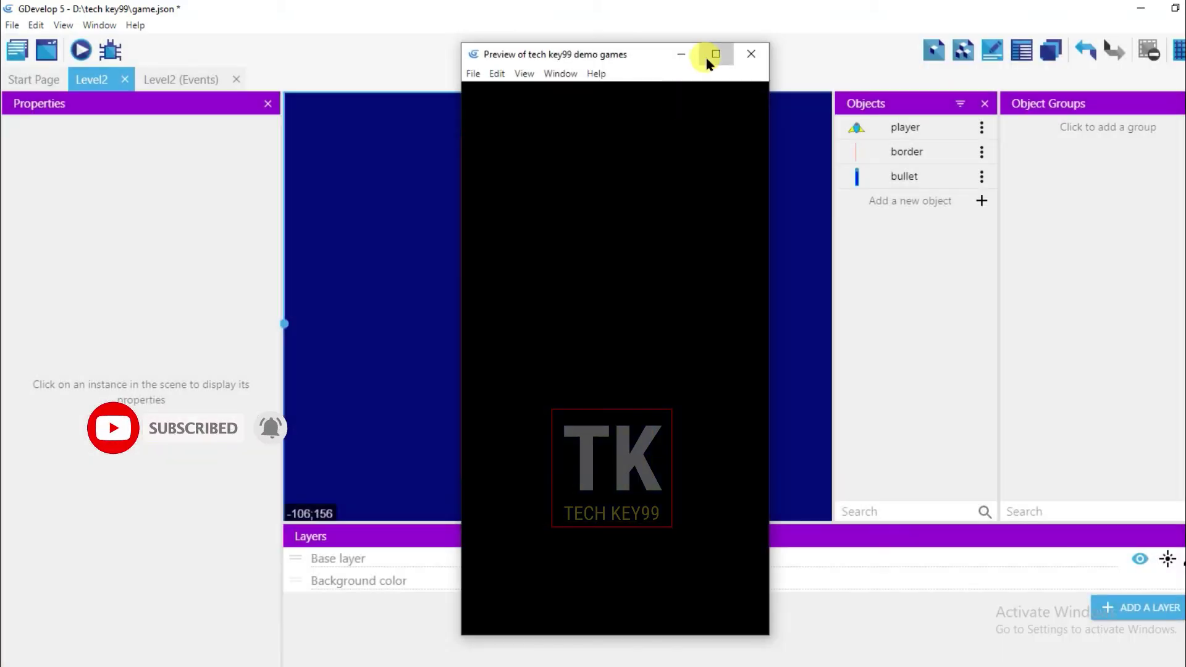
pyautogui.click(707, 60)
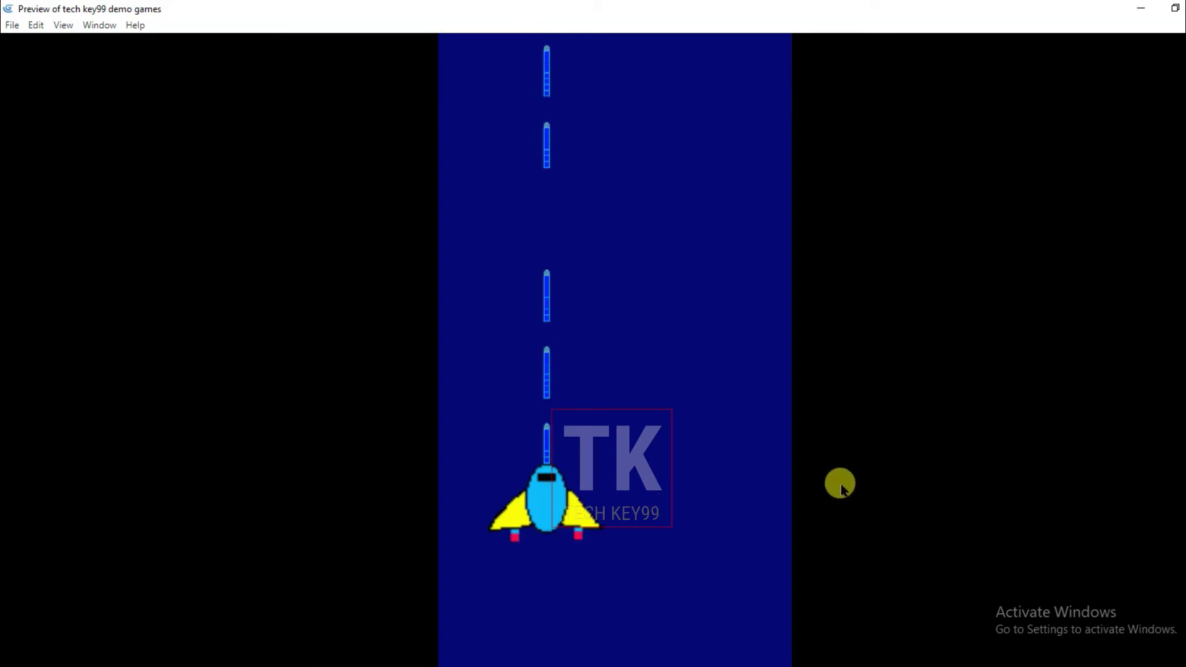
pyautogui.press('space')
pyautogui.press('space')
pyautogui.press('space')
pyautogui.press('space')
pyautogui.press('space')
pyautogui.press('space')
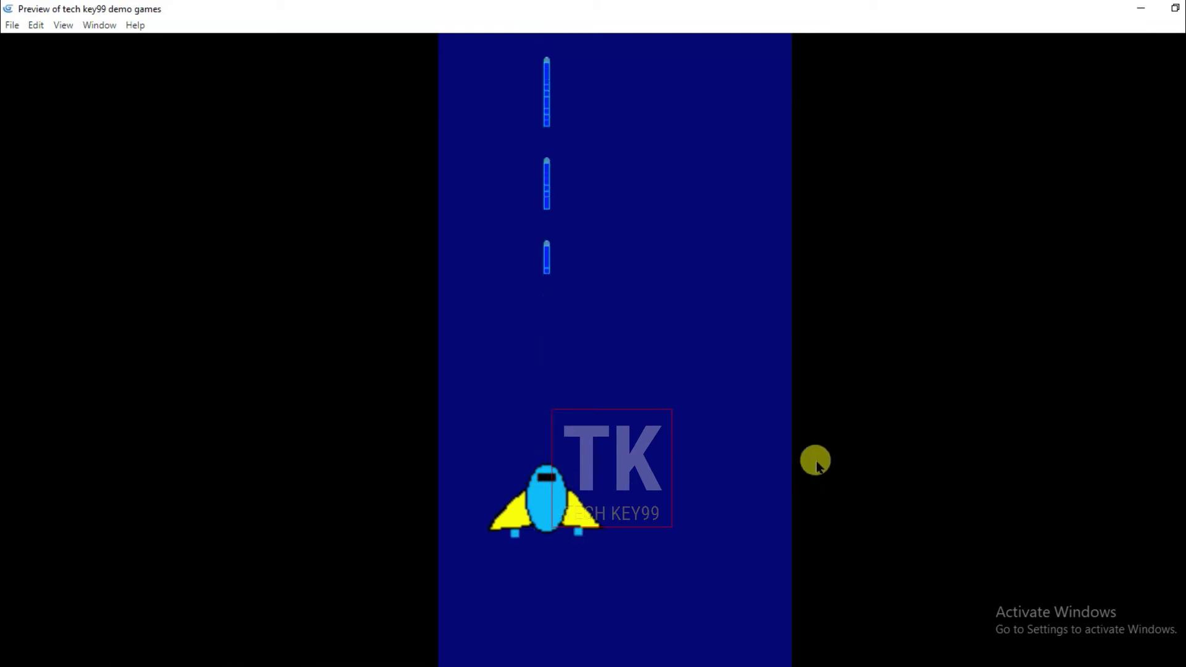
pyautogui.click(1185, 8)
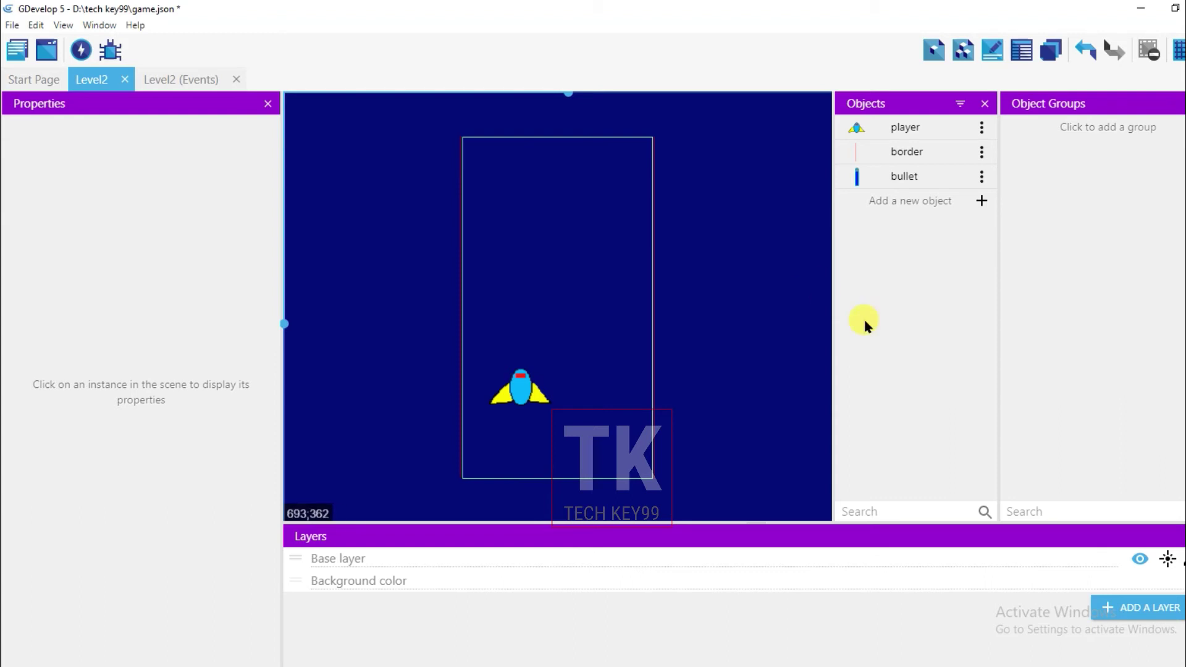
# Move the player instance to the bottom centre of the Level2 scene, at about X 205, Y 639.
pyautogui.click(526, 390)
pyautogui.moveTo(523, 390); pyautogui.dragTo(565, 452)
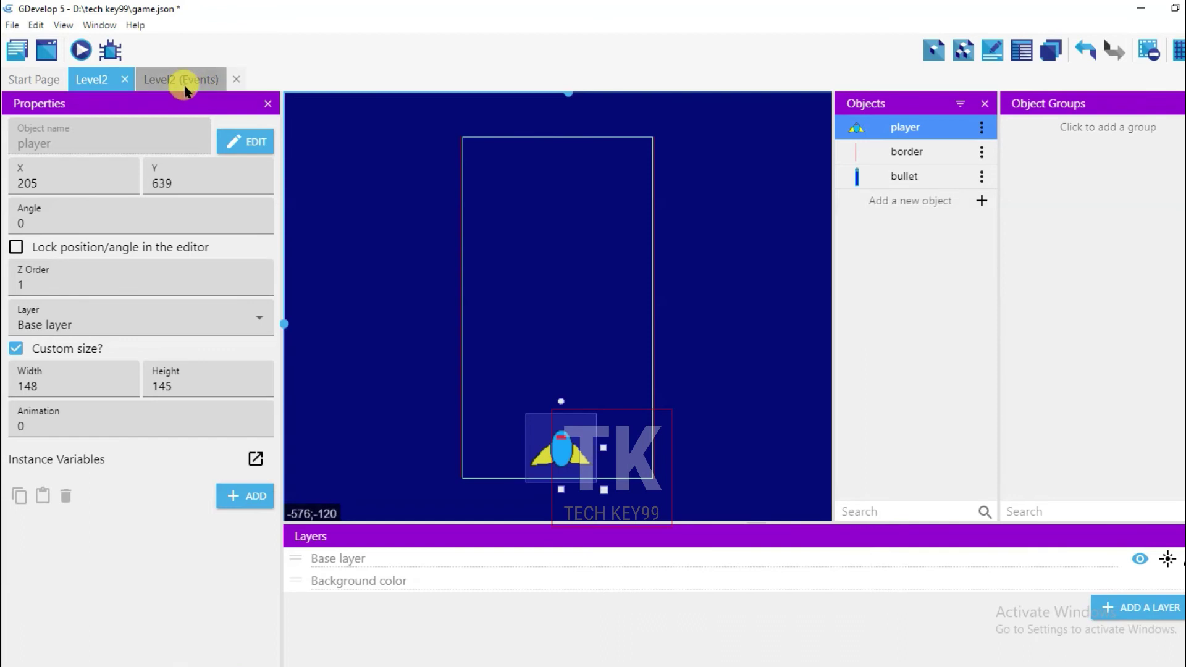
# Start adding a Play a sound action to the Space key event in the Level2 events, choosing a new audio file.
pyautogui.click(186, 86)
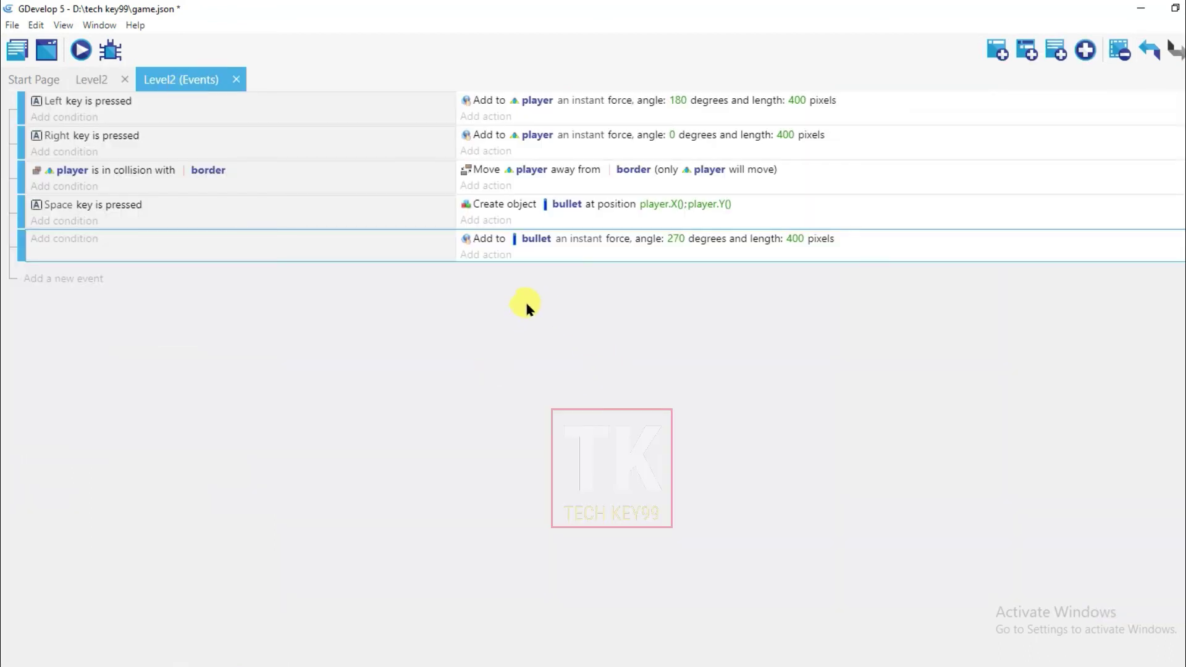
pyautogui.click(479, 220)
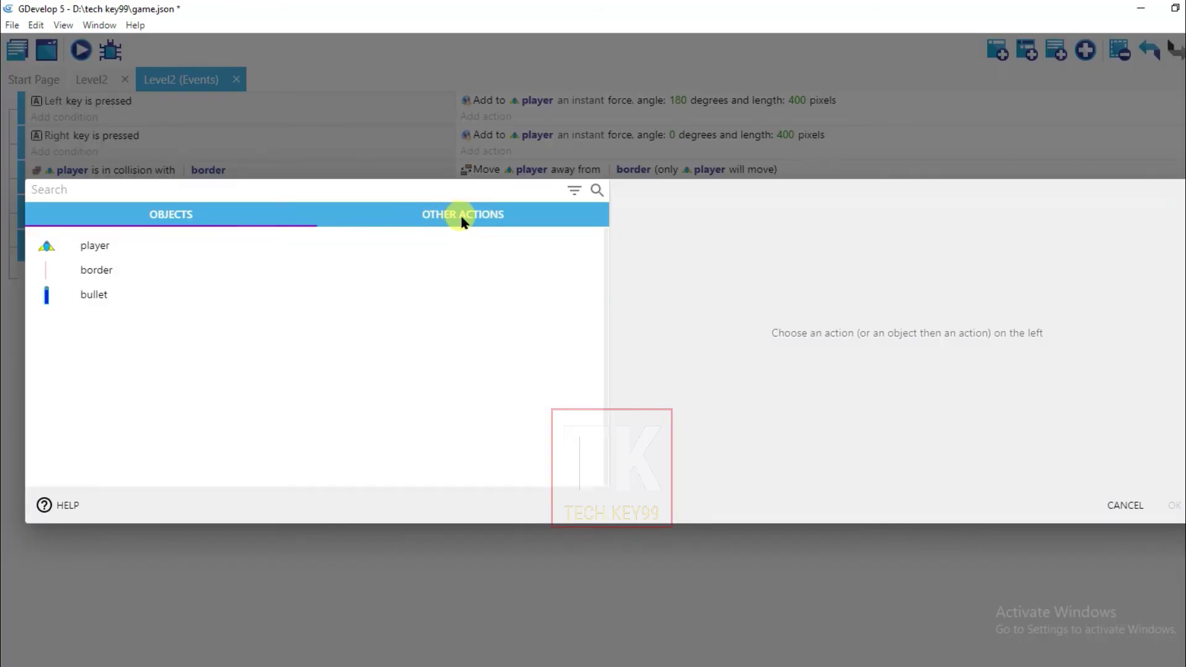
pyautogui.click(459, 219)
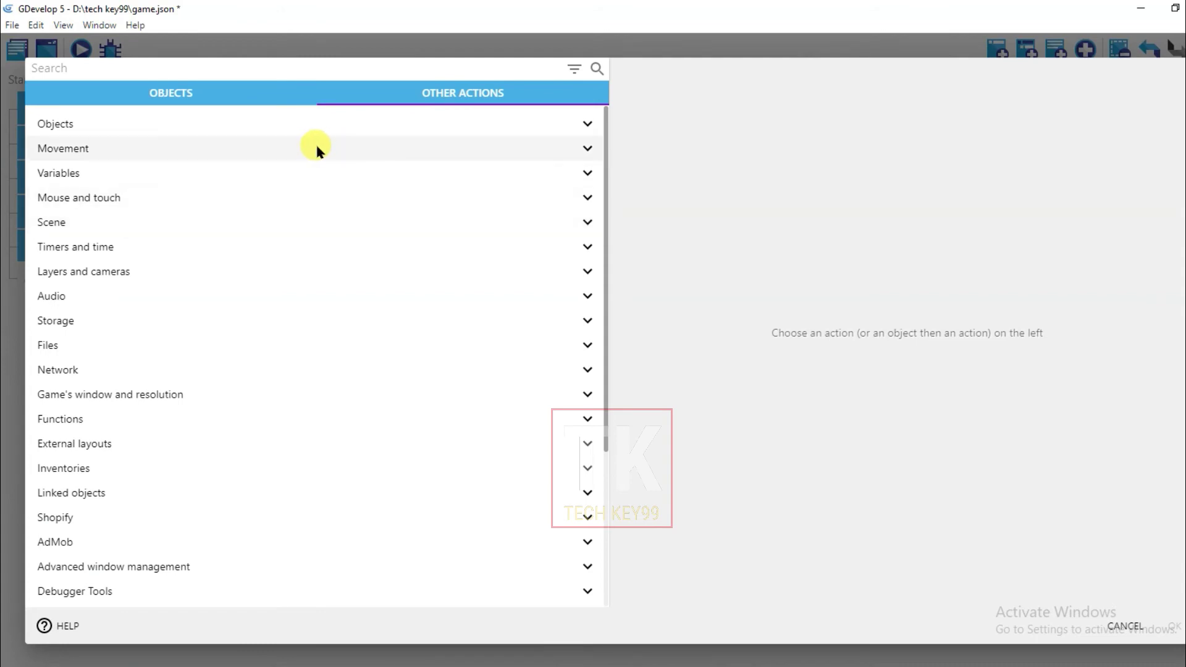
pyautogui.scroll(-3, 286, 164)
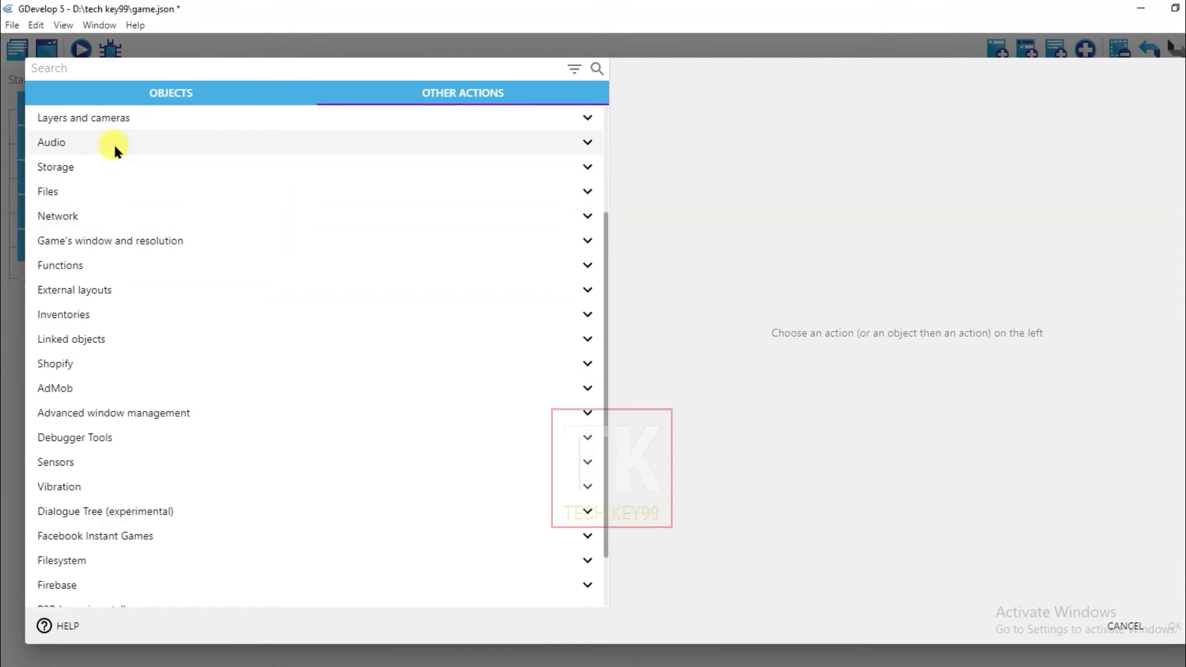
pyautogui.click(134, 141)
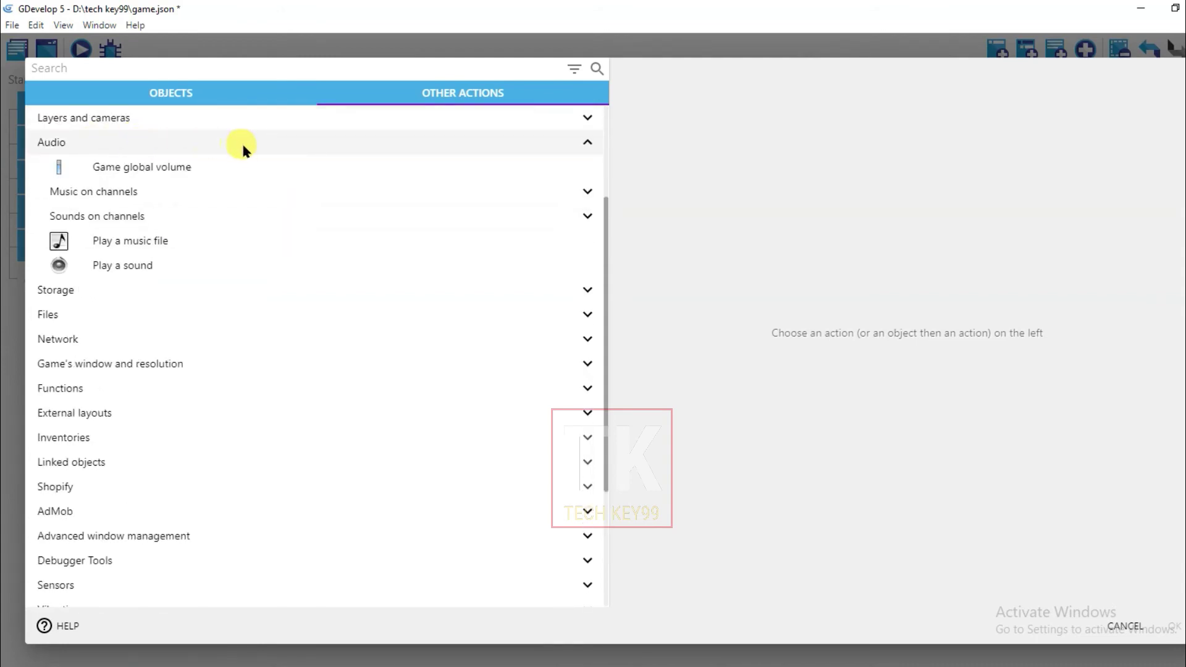
pyautogui.click(131, 267)
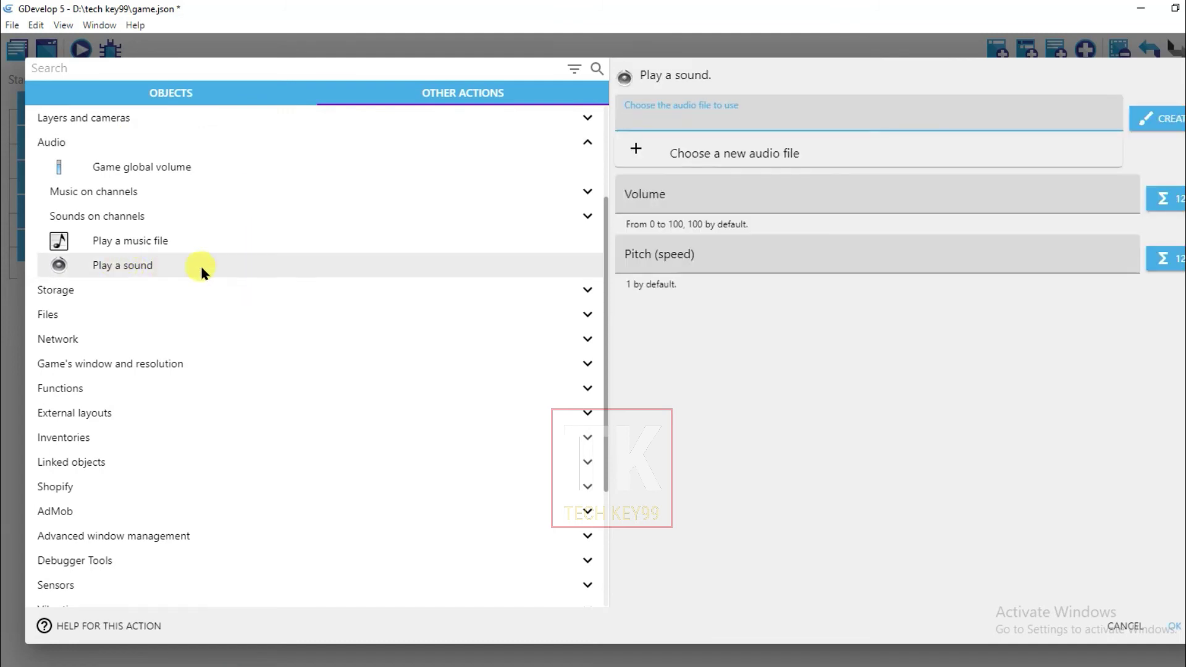
pyautogui.click(870, 350)
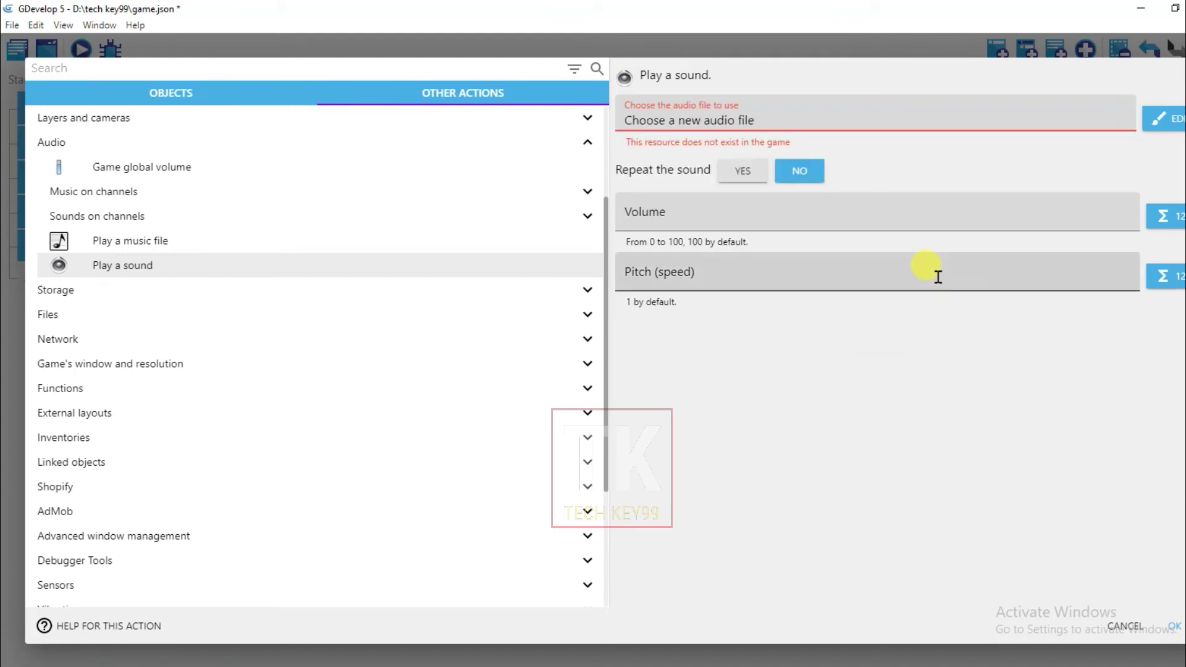
# Generate Laser/shoot variations in the sound effects editor until one suits the bullet, and save it as NewFile.wav.
pyautogui.click(1170, 123)
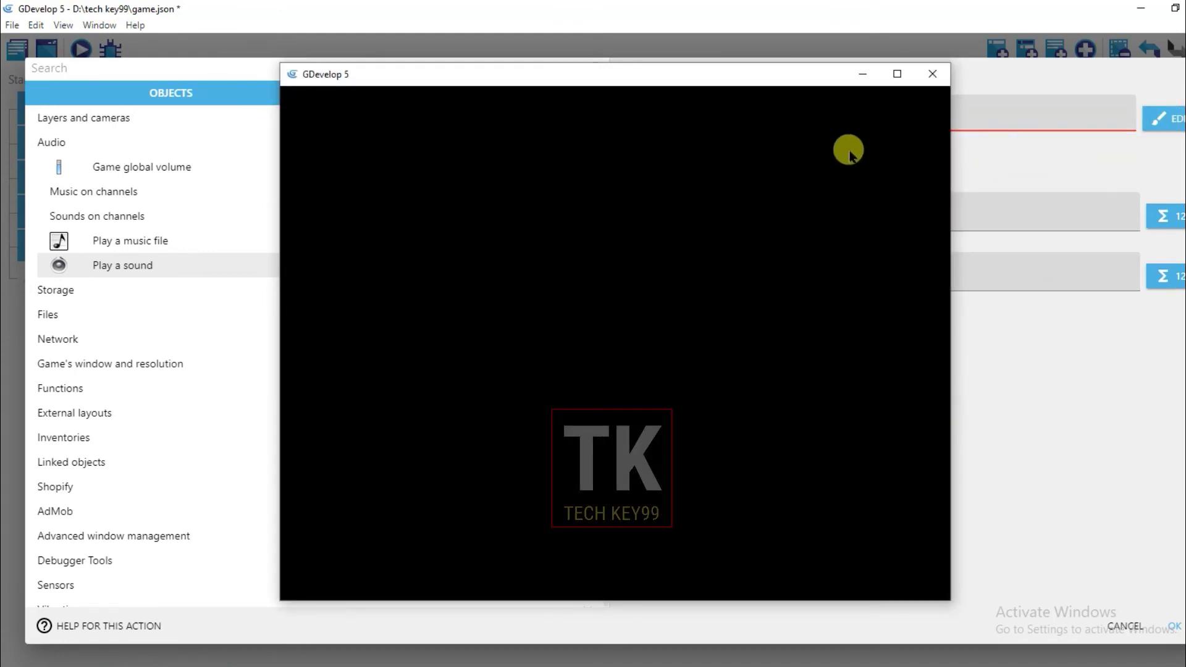
pyautogui.click(896, 73)
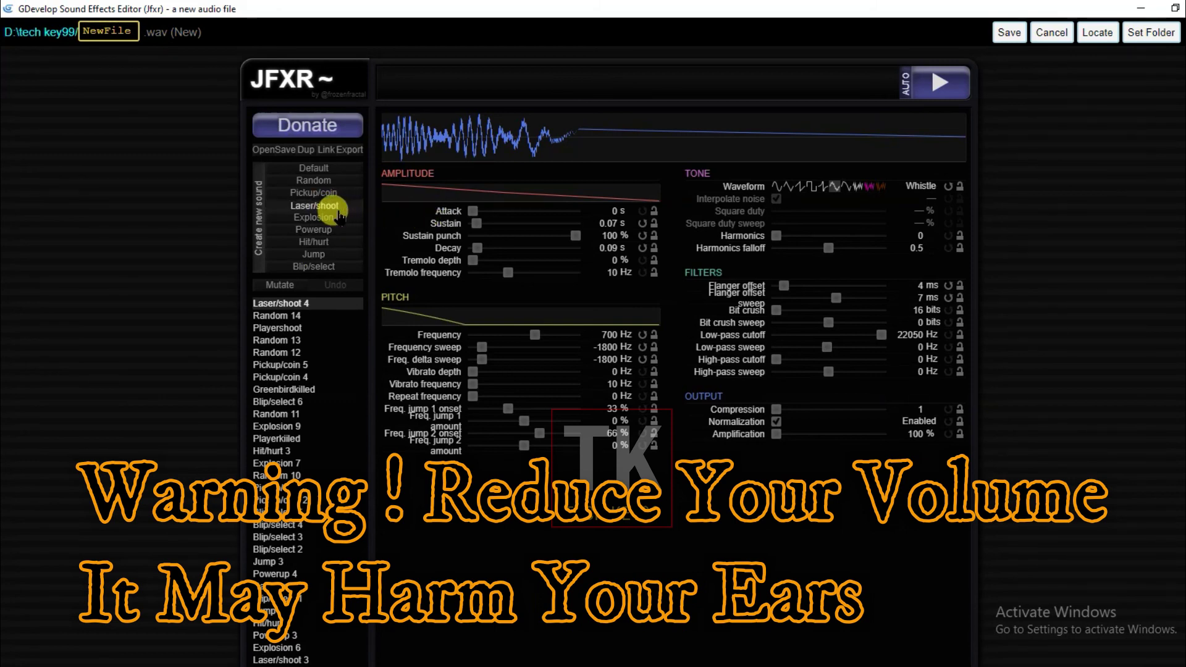
pyautogui.click(350, 206)
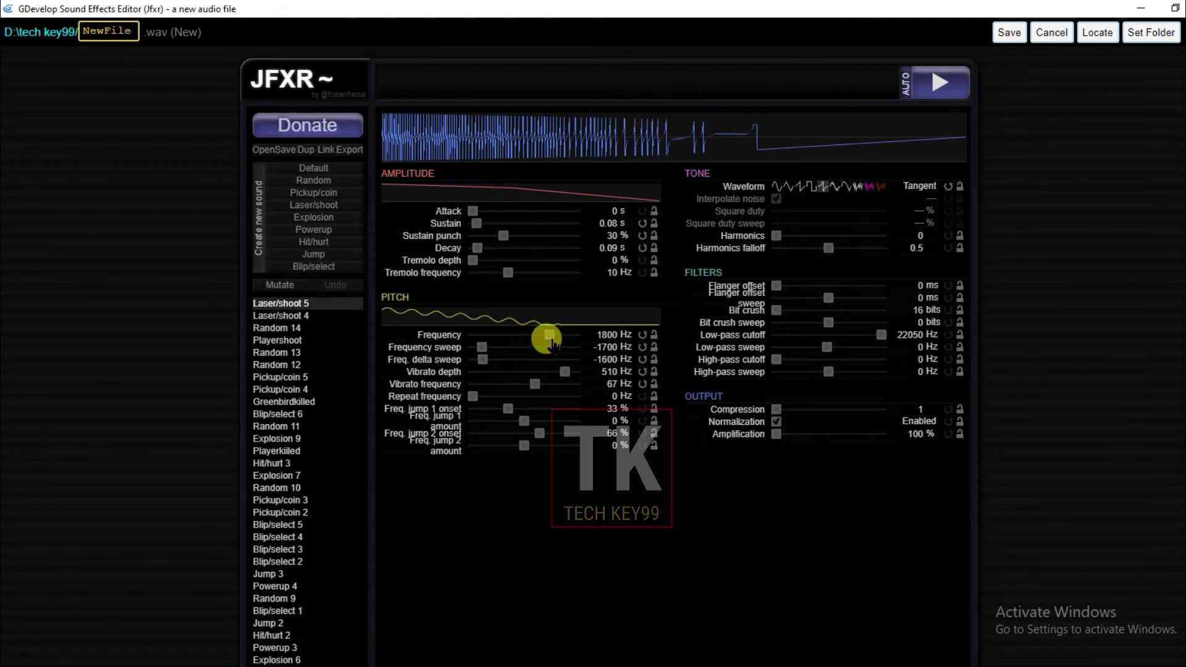
pyautogui.moveTo(552, 344); pyautogui.dragTo(507, 344)
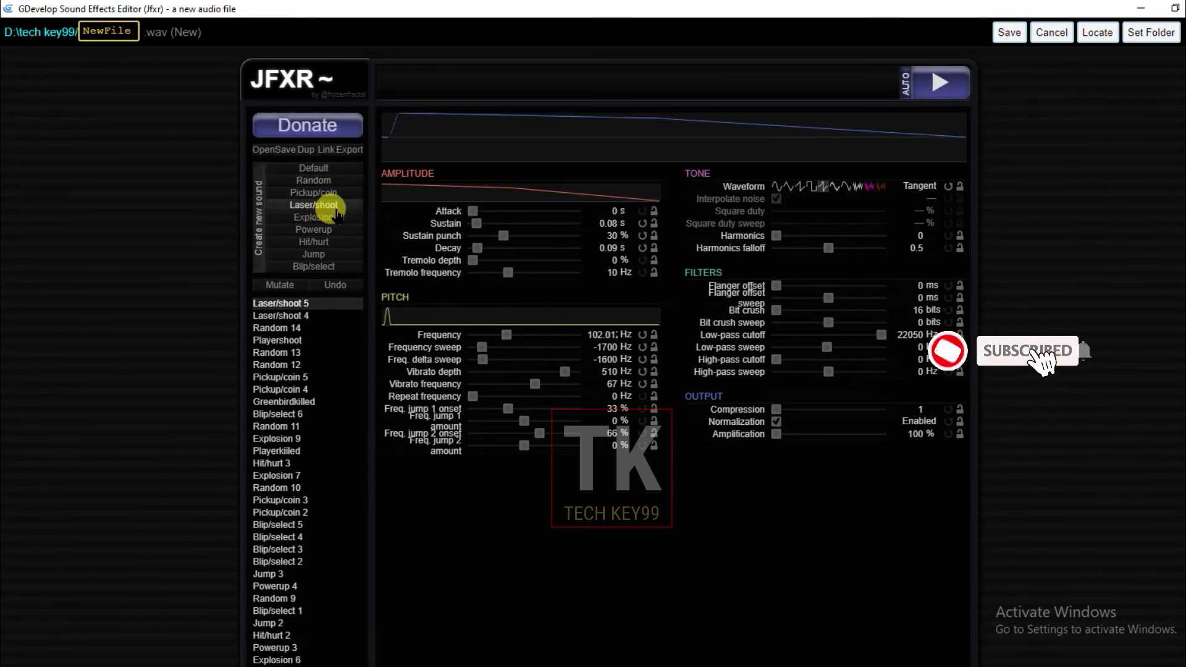
pyautogui.click(334, 209)
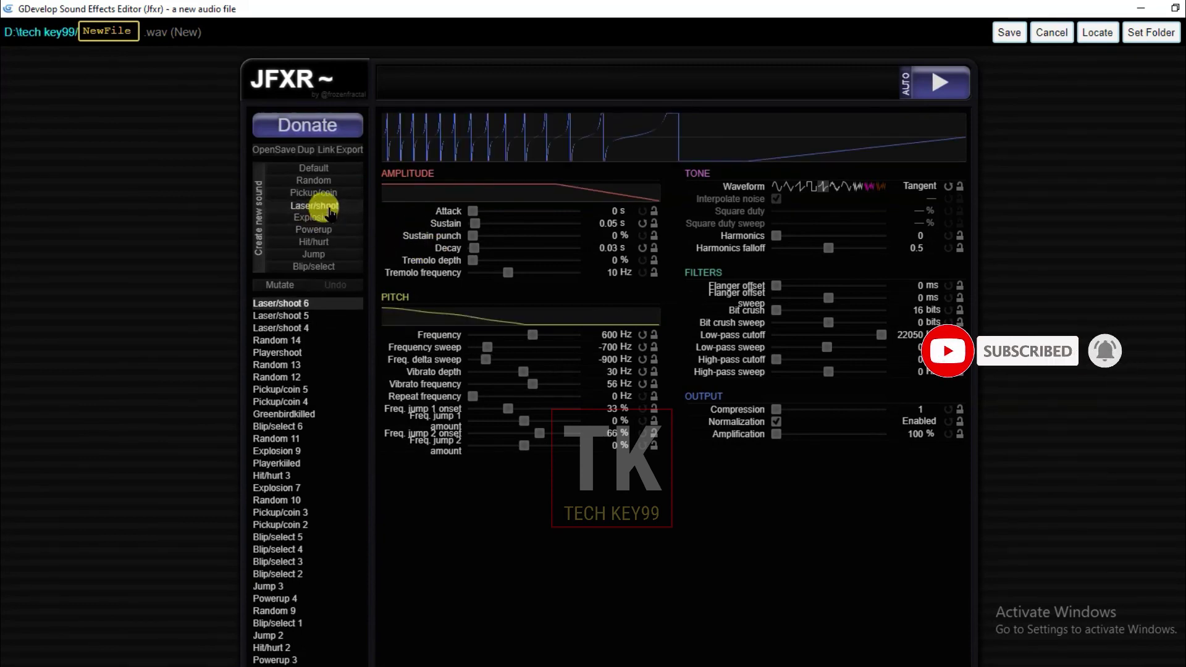
pyautogui.click(330, 212)
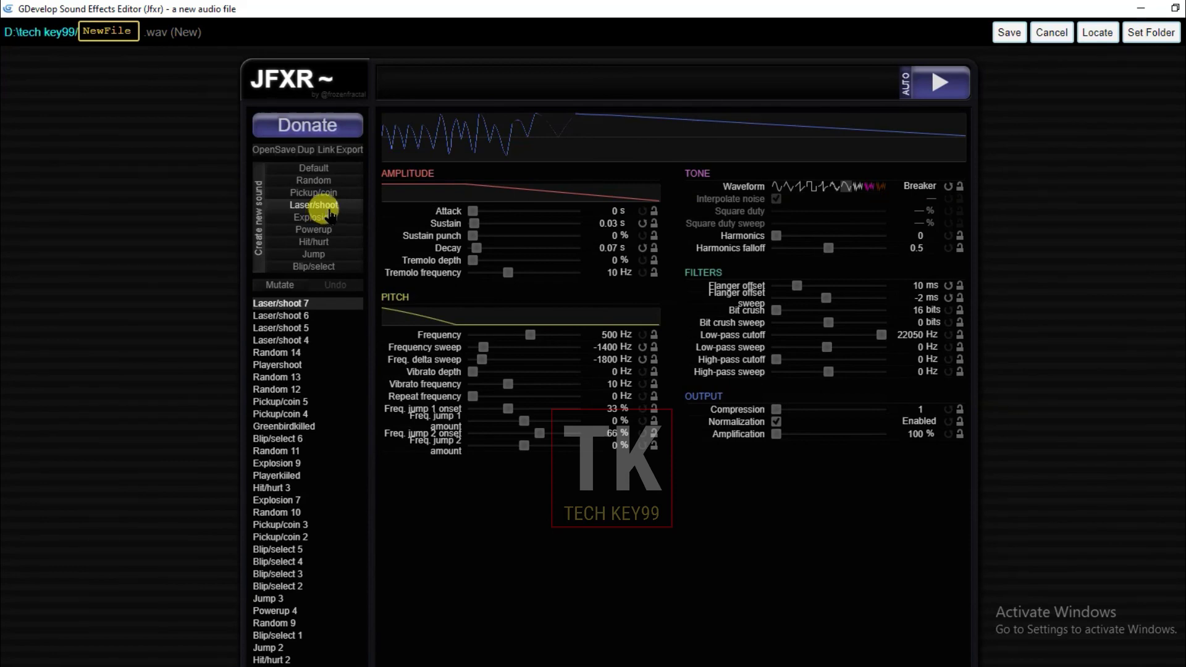
pyautogui.click(335, 211)
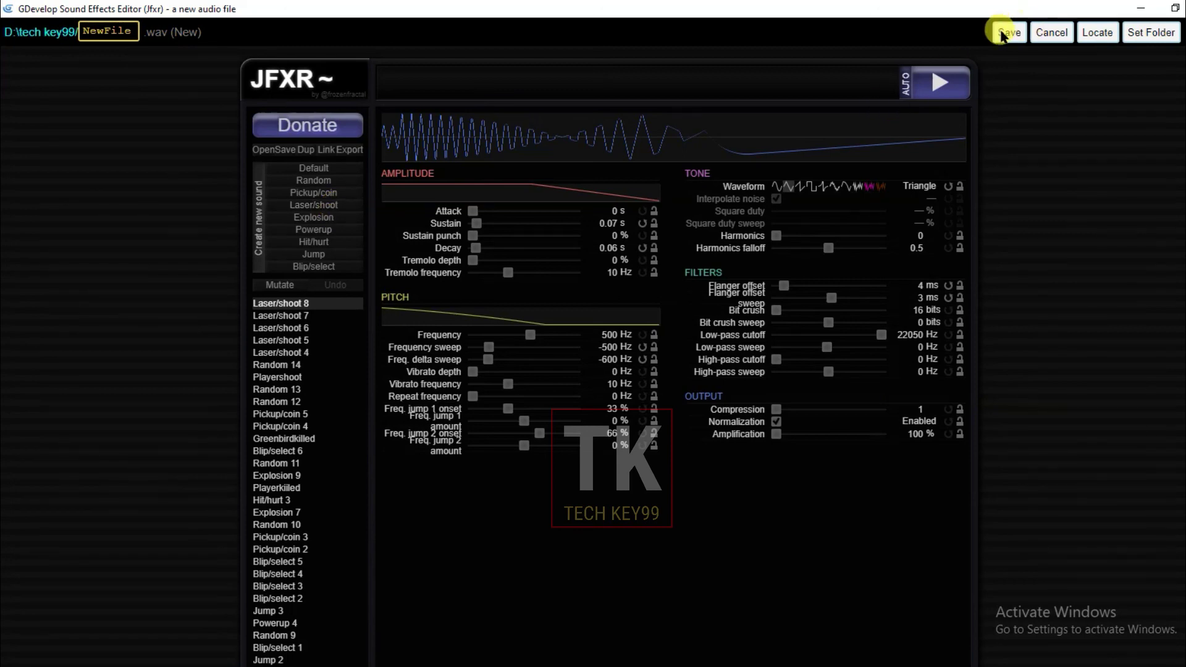
pyautogui.click(1007, 32)
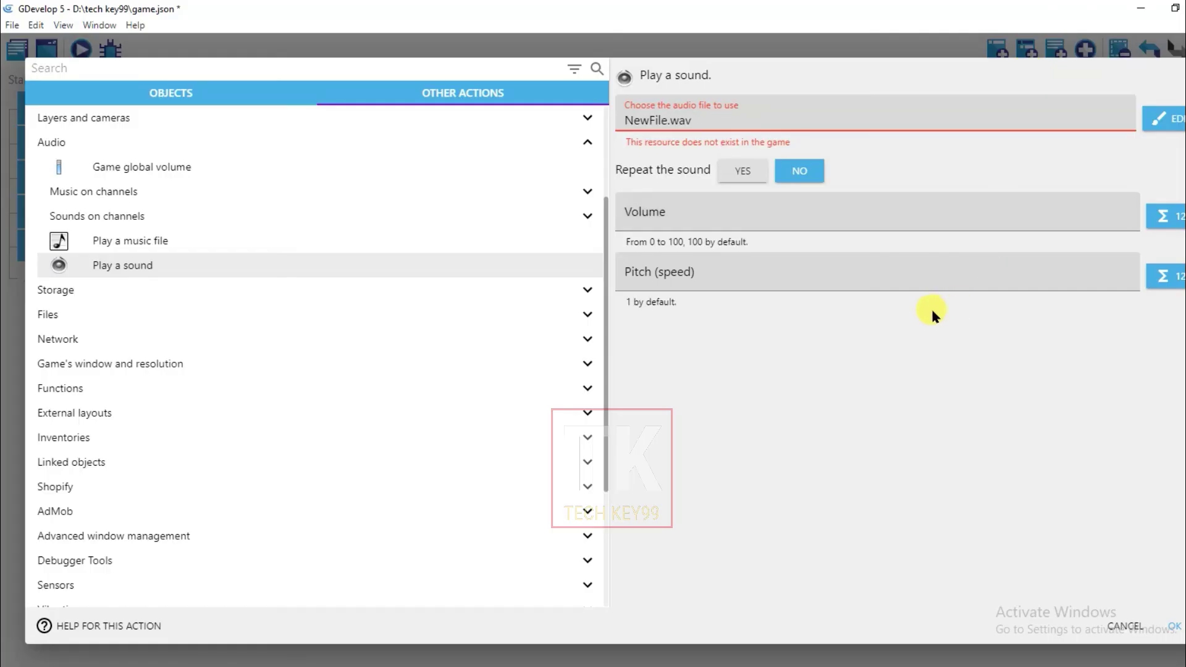
# Set the sound's volume to 100 and confirm the Play a sound action.
pyautogui.click(709, 210)
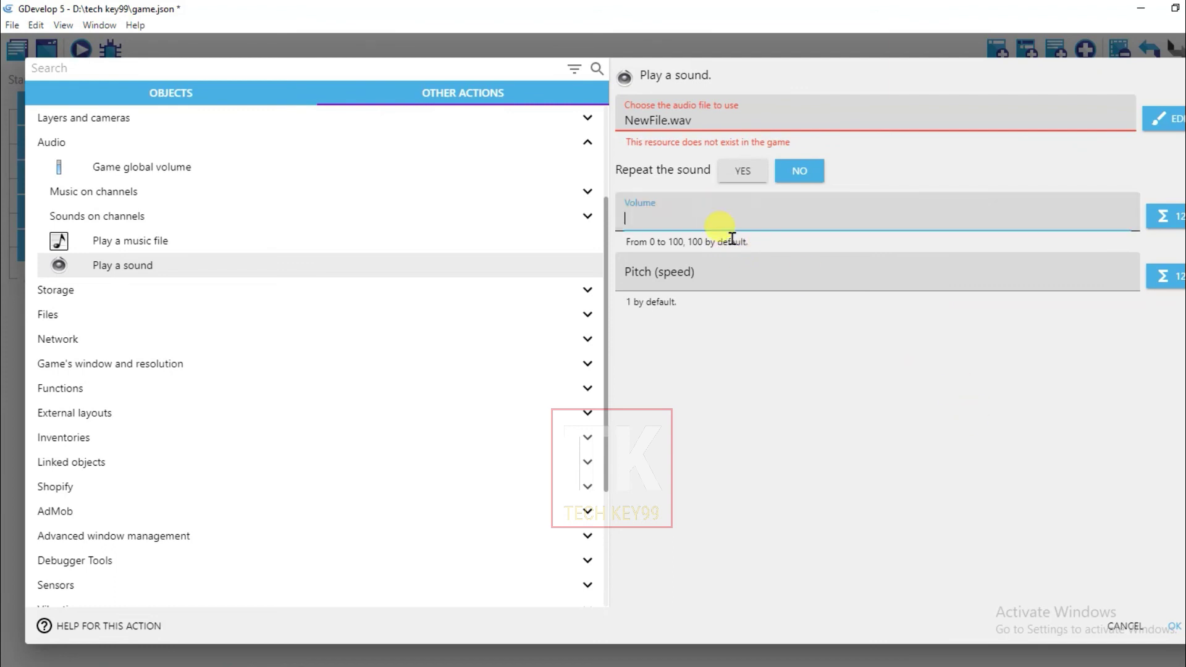
pyautogui.click(814, 437)
pyautogui.write('10')
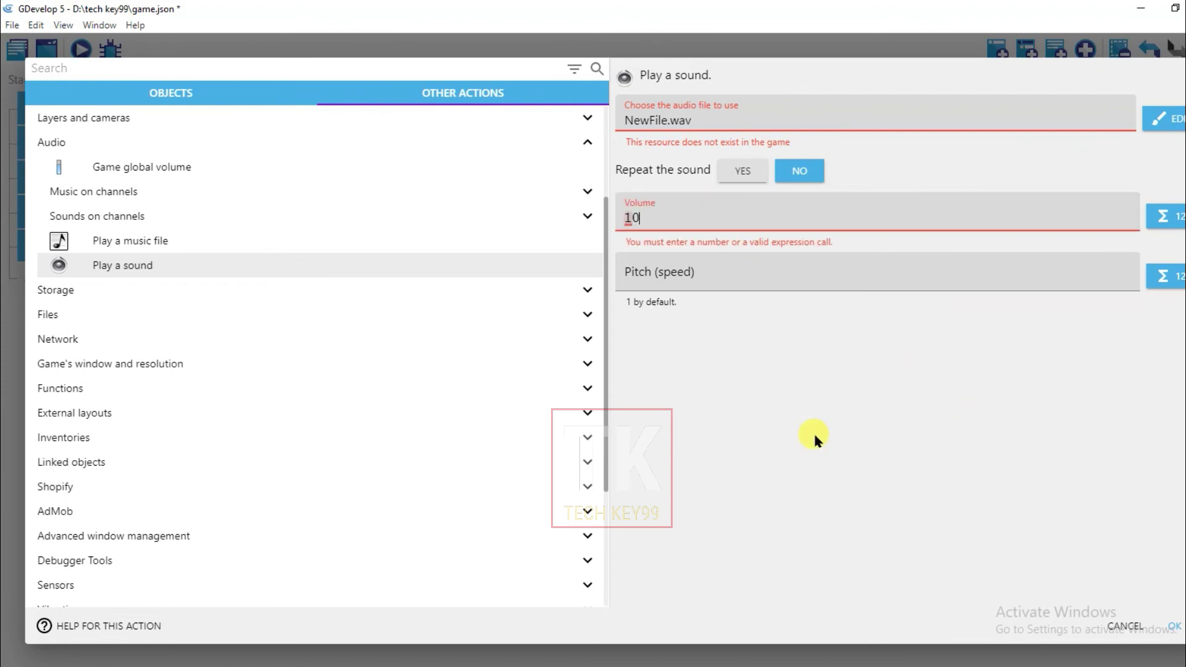
pyautogui.write('00')
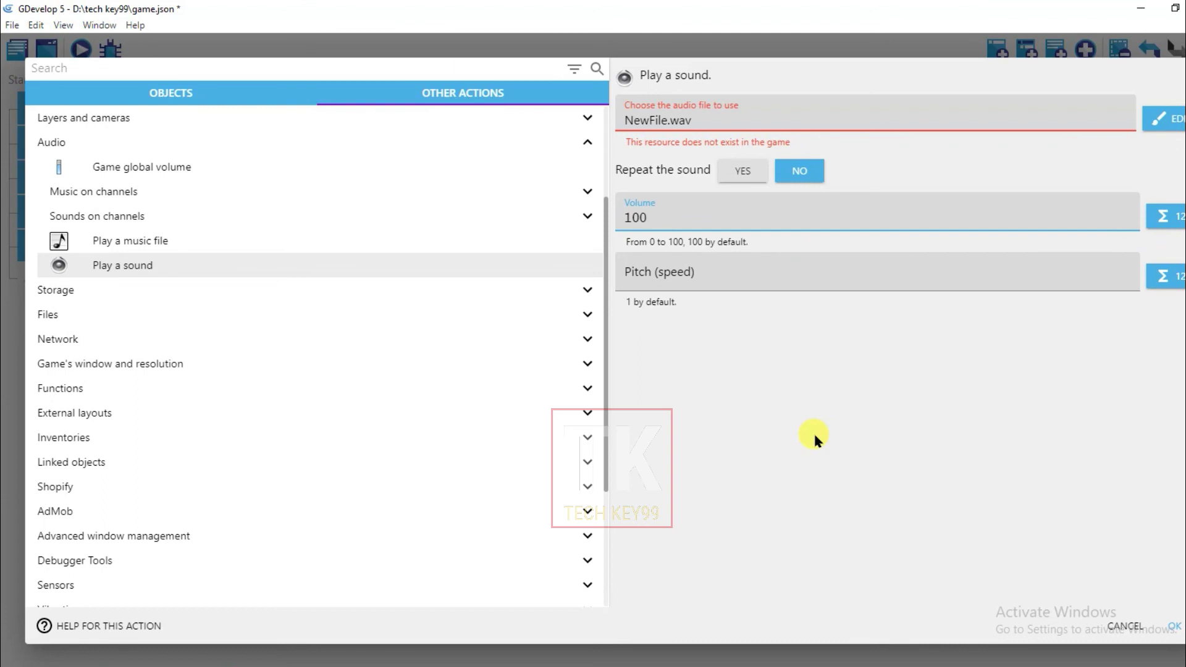
pyautogui.click(1178, 626)
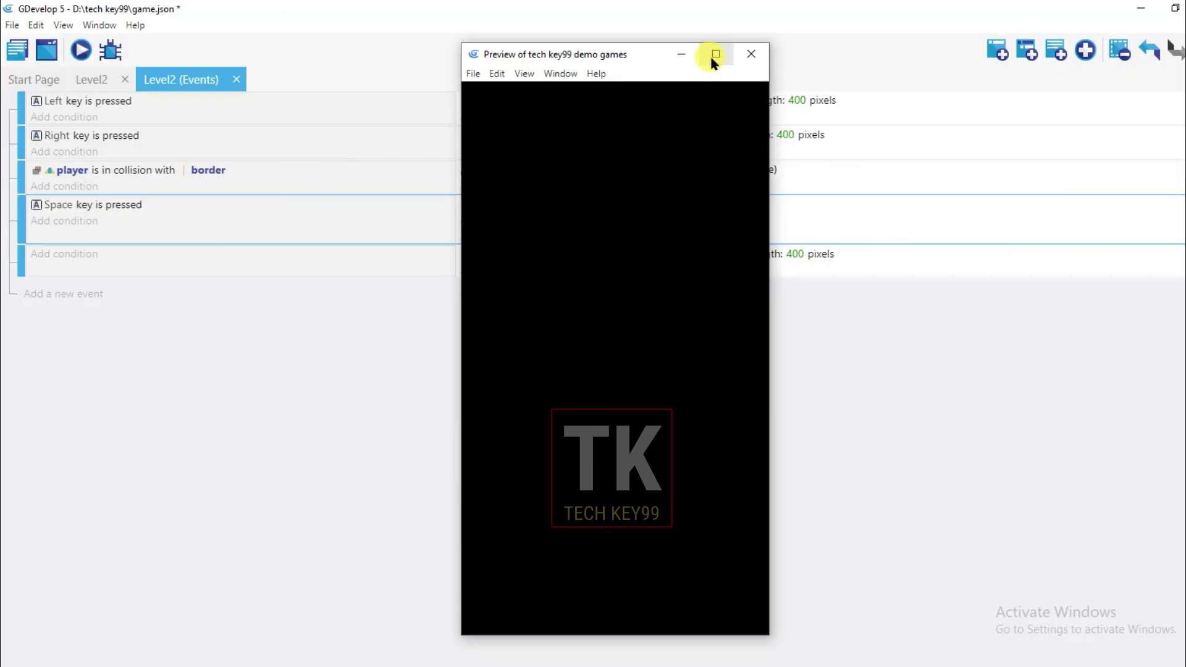
# Preview the game in a maximised window to test the shooting sound.
pyautogui.click(715, 55)
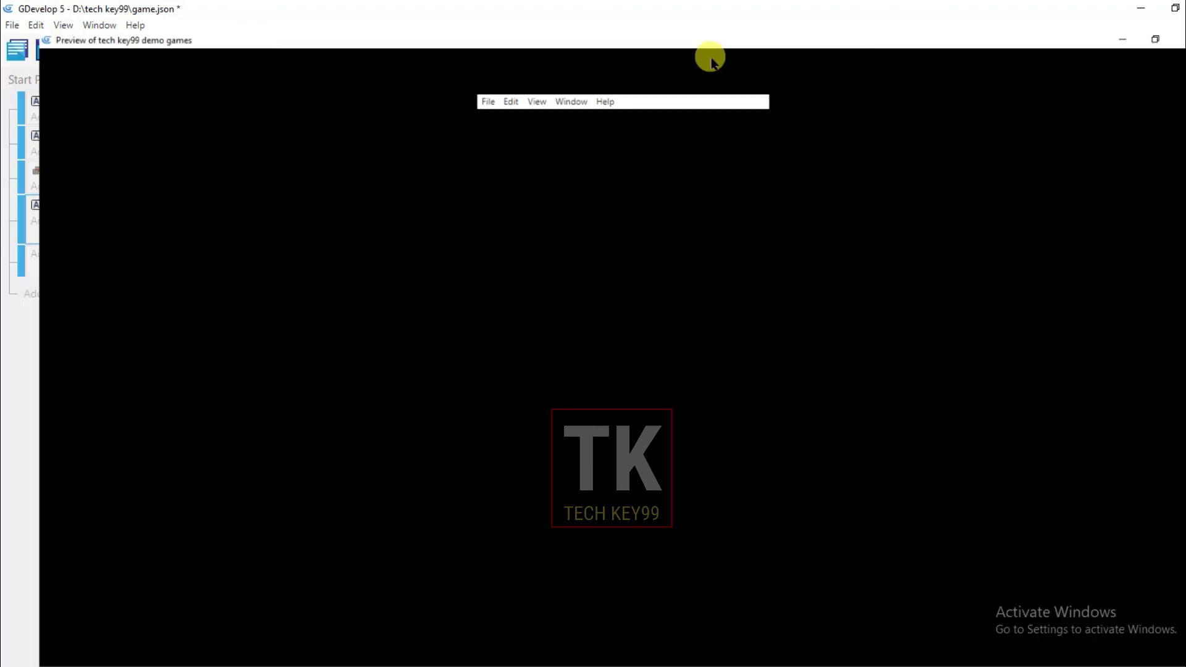